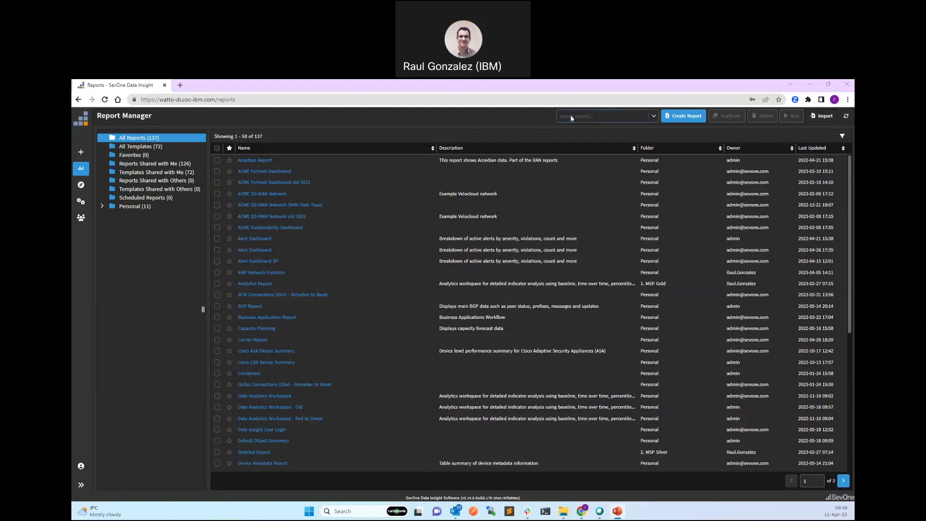
Search the reports for "multicast" and open the Multicast report
{"action": "type", "text": "multicast"}
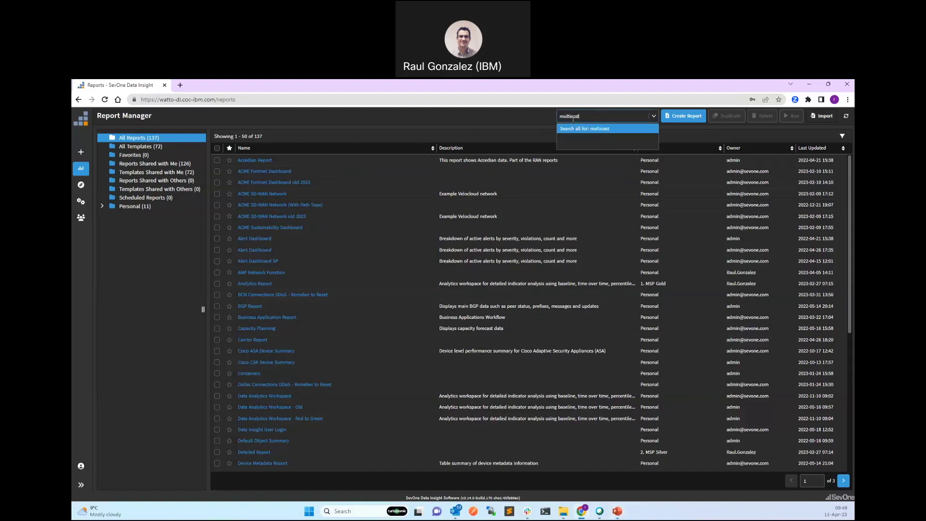
{"action": "key", "text": "Return"}
{"action": "left_click", "coordinate": [248, 161]}
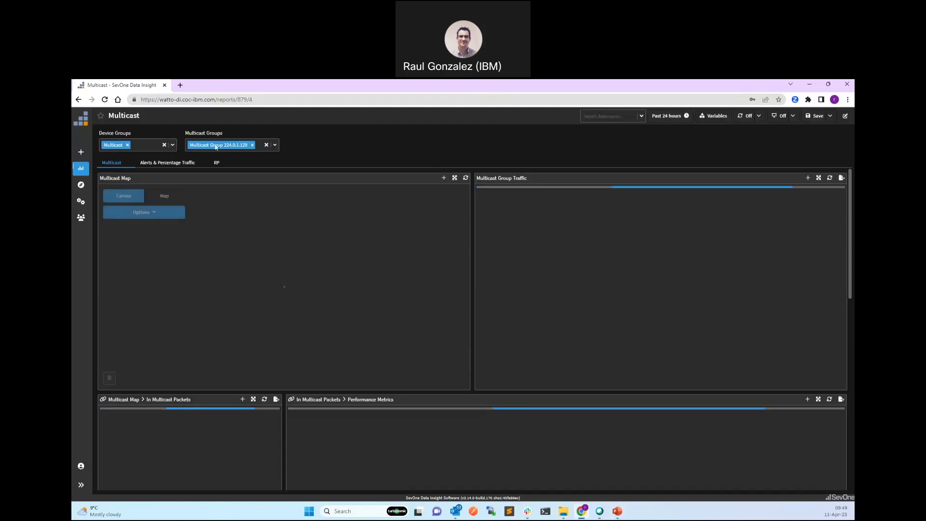
Remove Multicast Group 224.0.1.129 from the Multicast Groups filter and fit the Indicator column width in the In Multicast Packets table
{"action": "left_click", "coordinate": [252, 146]}
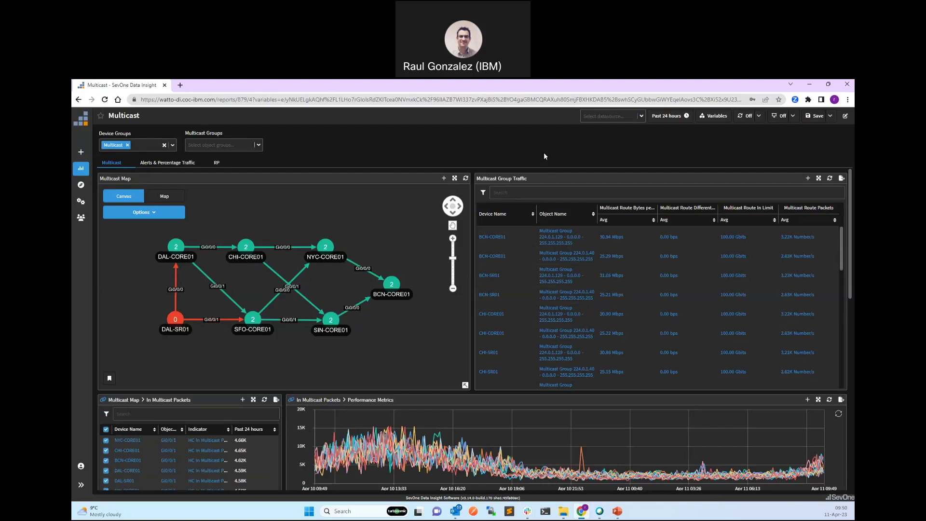
{"action": "double_click", "coordinate": [232, 429]}
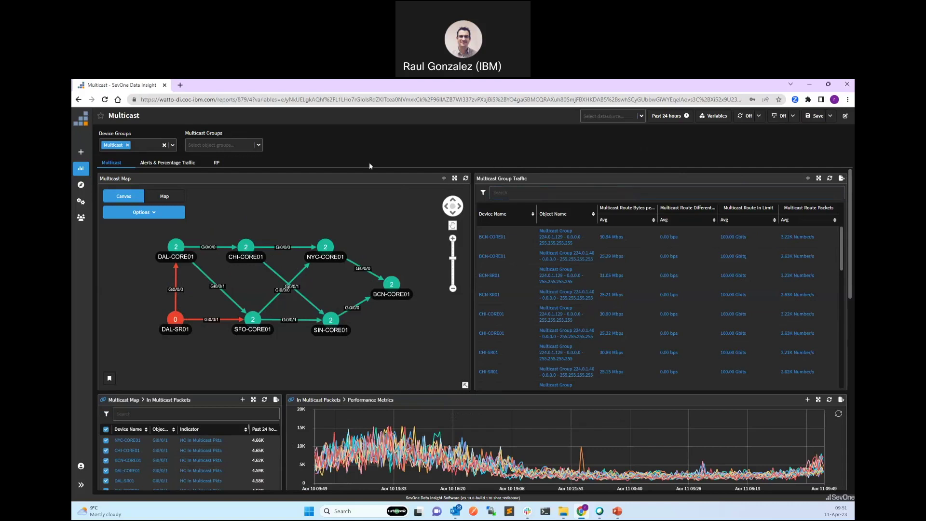
Filter the report to Multicast Group 224.0.1.129
{"action": "left_click", "coordinate": [246, 145]}
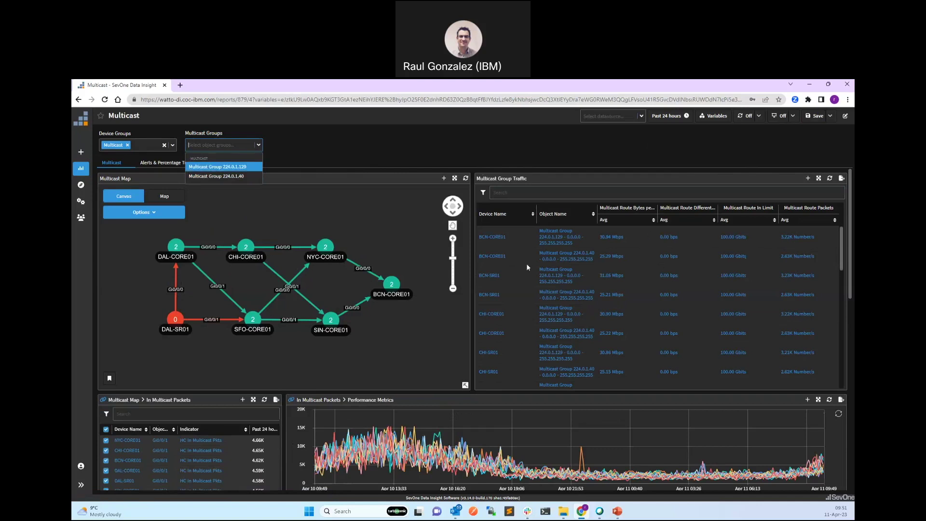
{"action": "left_click", "coordinate": [248, 167]}
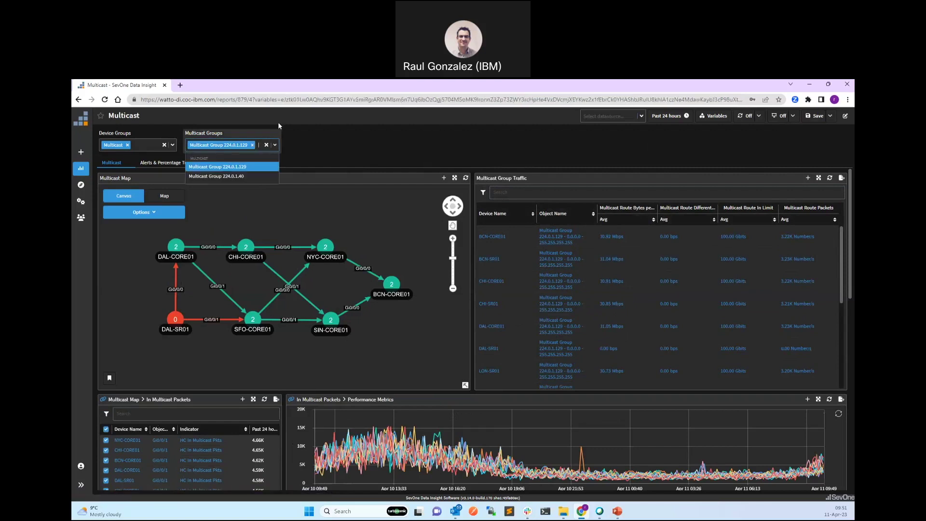
Limit the Out Multicast Packets chart to the Gi0/0/1 interfaces of CHI-CORE01, SIN-CORE01, NYC-CORE01 and BCN-CORE01
{"action": "scroll", "coordinate": [306, 355], "scroll_direction": "down", "scroll_amount": 1}
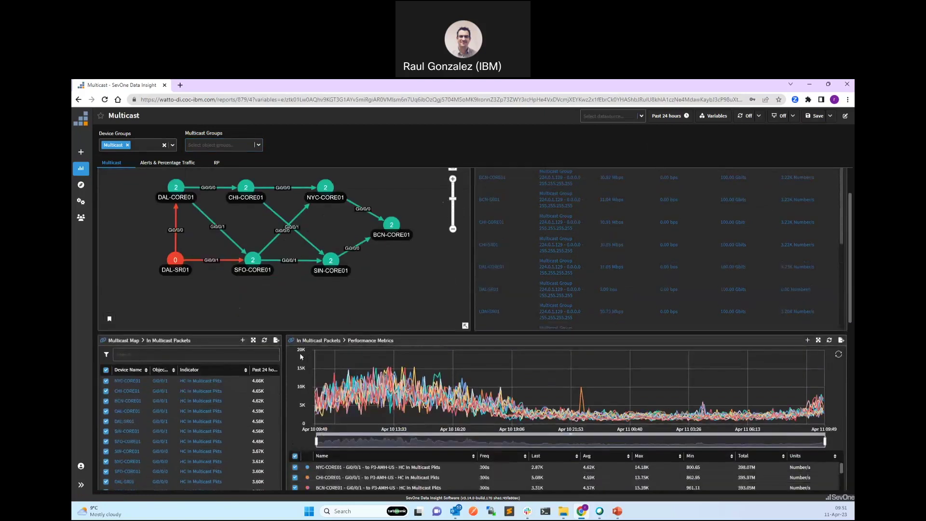
{"action": "scroll", "coordinate": [280, 360], "scroll_direction": "down", "scroll_amount": 1}
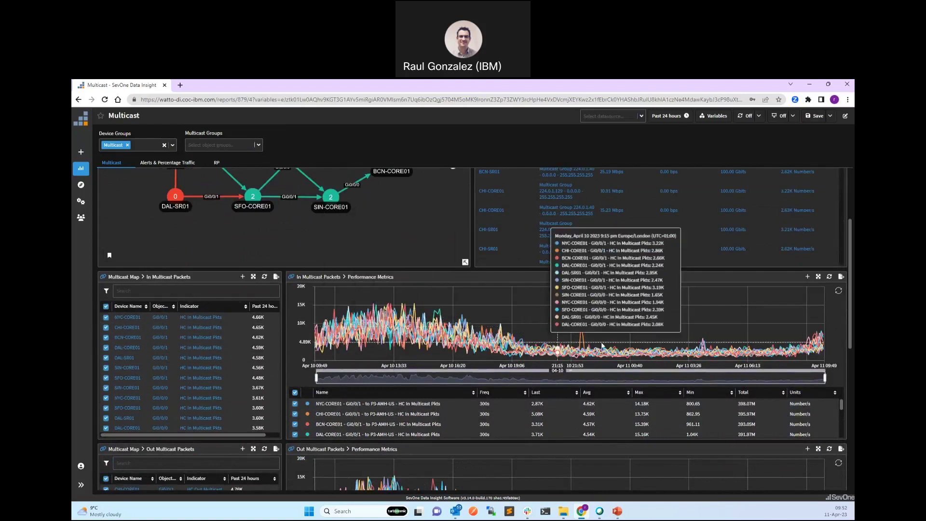
{"action": "scroll", "coordinate": [282, 321], "scroll_direction": "down", "scroll_amount": 3}
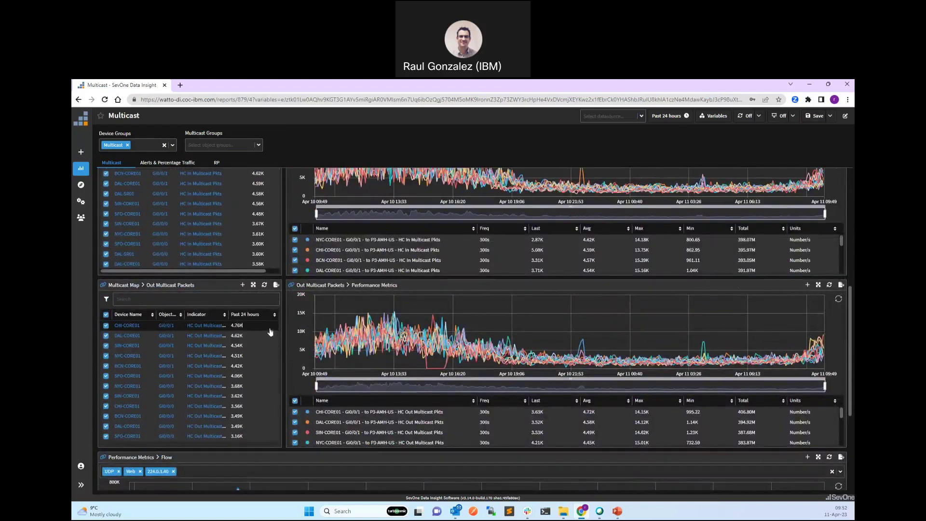
{"action": "left_click", "coordinate": [269, 330]}
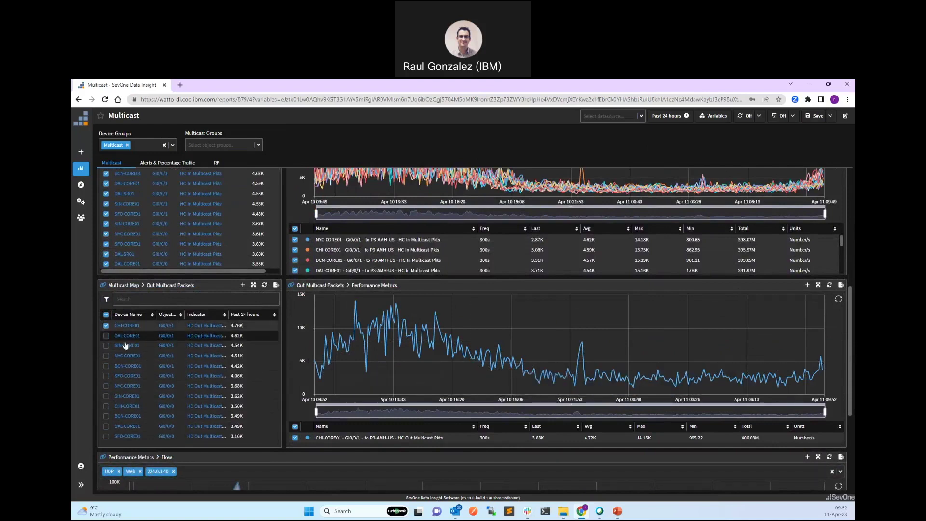
{"action": "left_click", "coordinate": [106, 345]}
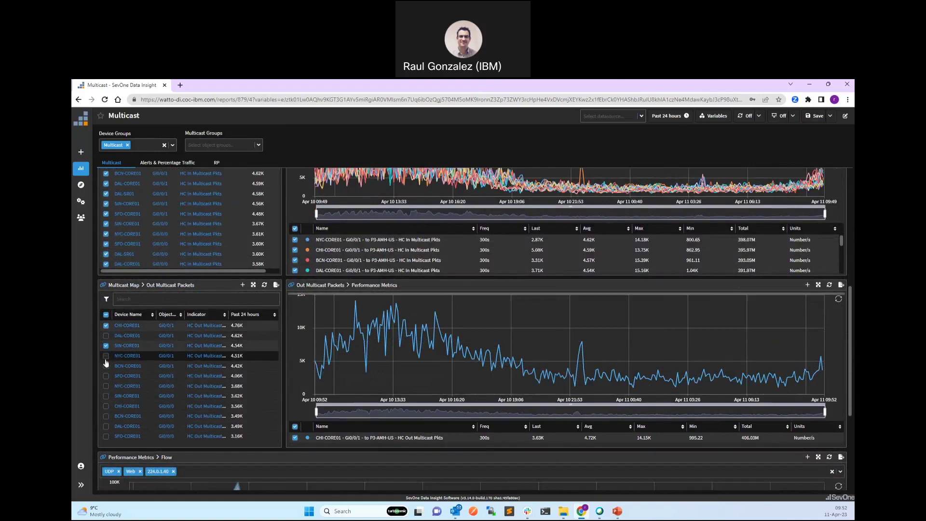
{"action": "left_click", "coordinate": [106, 356]}
{"action": "left_click", "coordinate": [106, 365]}
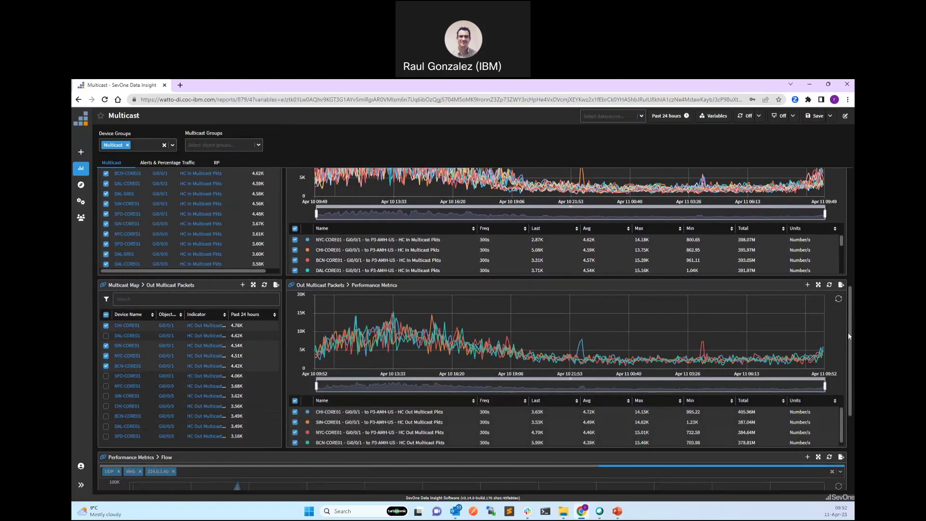
Remove the 224.0.1.40 and Web filters from the Flow chart, keeping only UDP
{"action": "scroll", "coordinate": [845, 366], "scroll_direction": "down", "scroll_amount": 3}
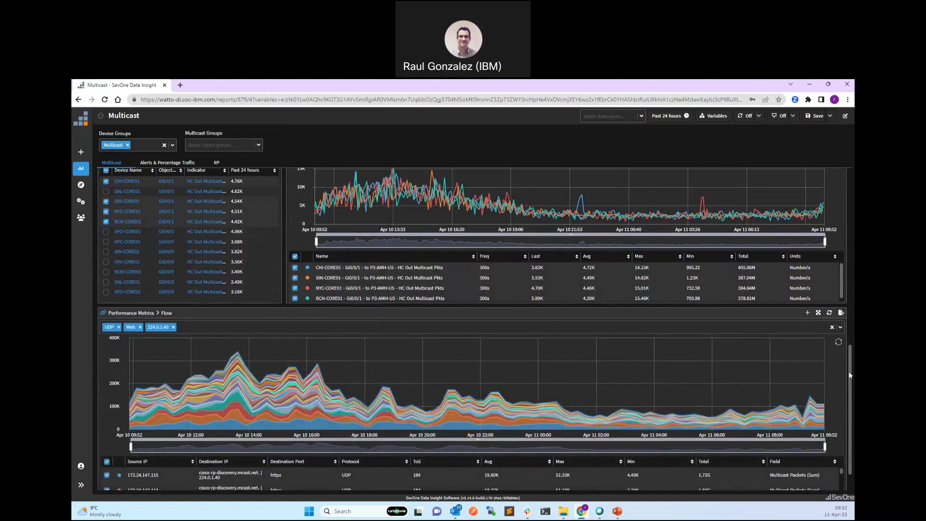
{"action": "scroll", "coordinate": [850, 375], "scroll_direction": "down", "scroll_amount": 1}
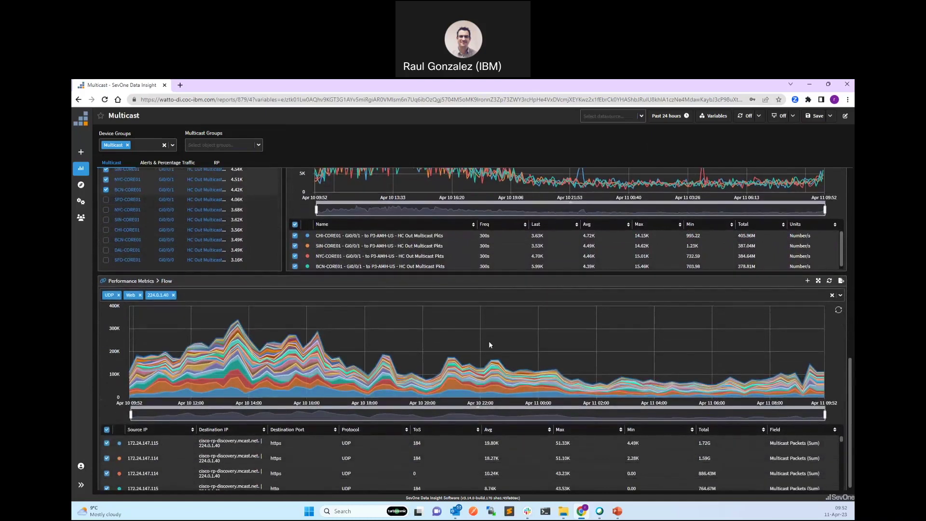
{"action": "left_click", "coordinate": [173, 295]}
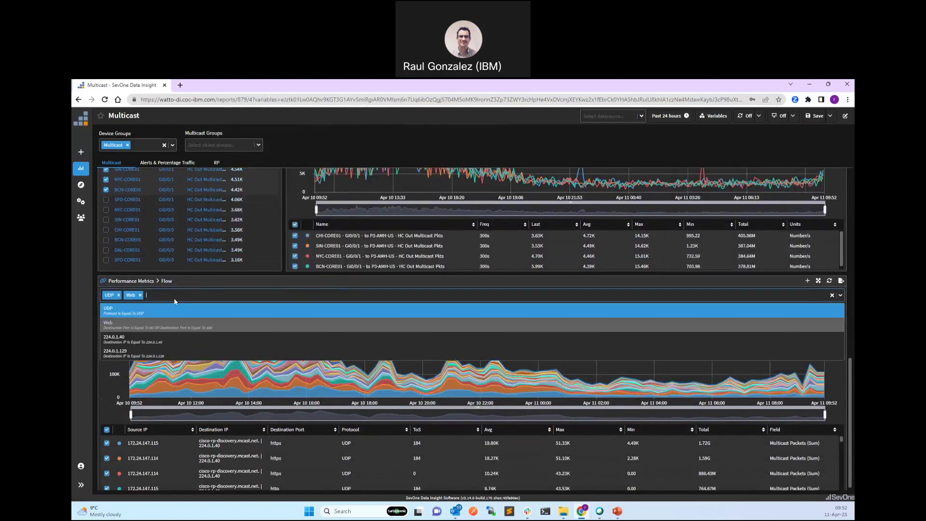
{"action": "left_click", "coordinate": [140, 296]}
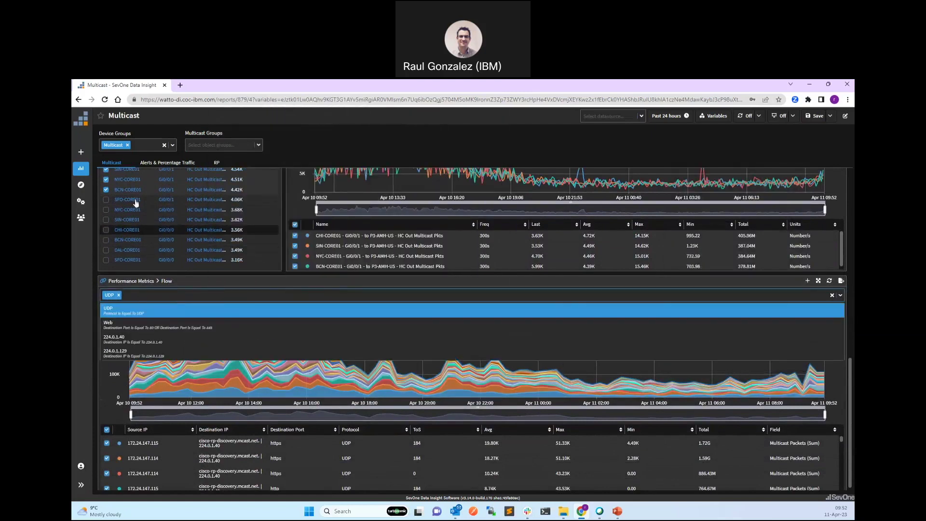
{"action": "left_click", "coordinate": [94, 346]}
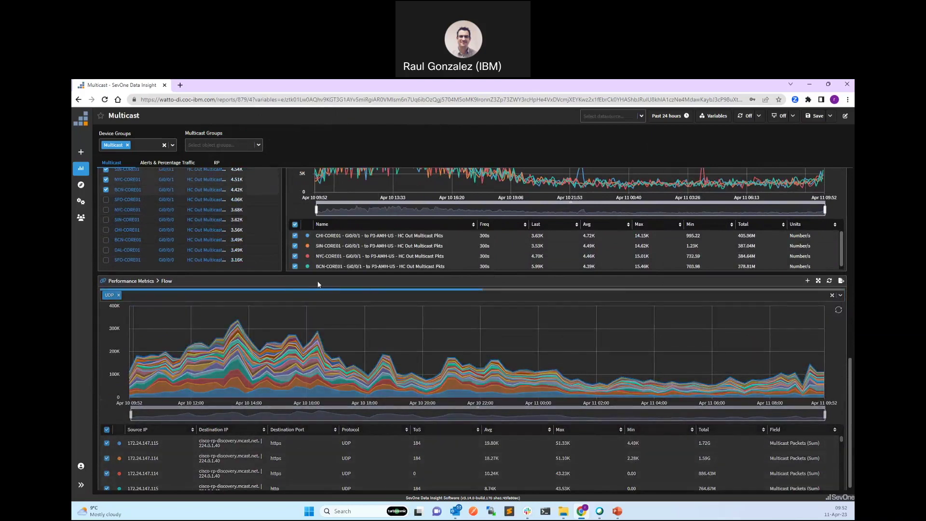
Add the 224.0.1.129 destination IP filter to the Flow chart
{"action": "scroll", "coordinate": [282, 248], "scroll_direction": "up", "scroll_amount": 2}
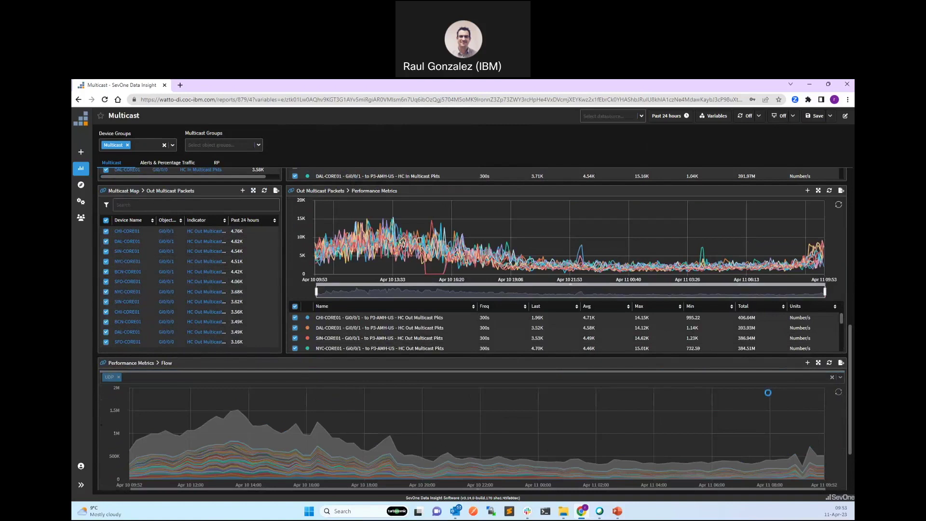
{"action": "scroll", "coordinate": [851, 407], "scroll_direction": "down", "scroll_amount": 1}
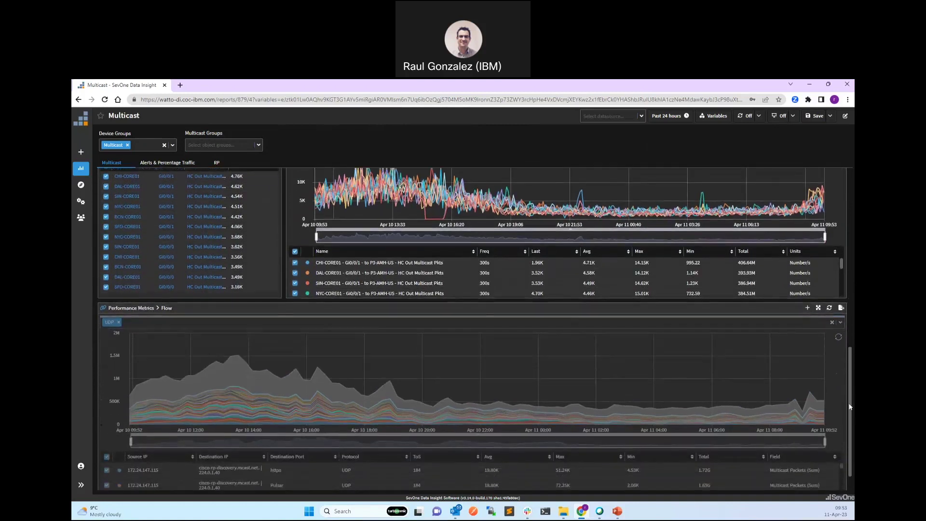
{"action": "scroll", "coordinate": [850, 407], "scroll_direction": "down", "scroll_amount": 1}
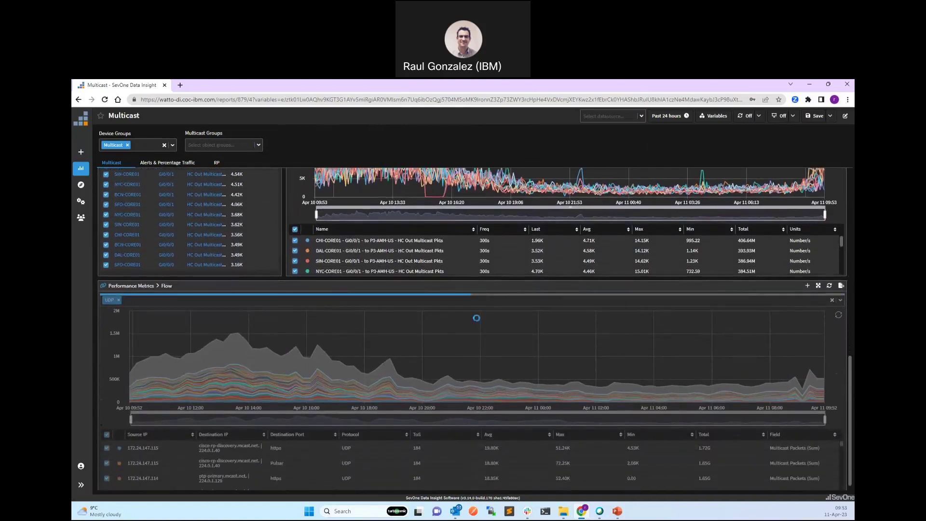
{"action": "left_click", "coordinate": [177, 302]}
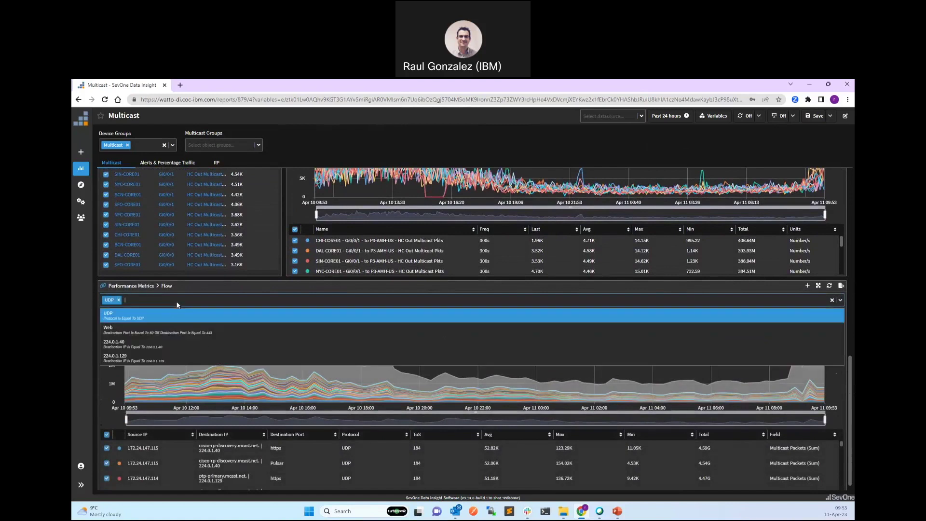
{"action": "left_click", "coordinate": [140, 363]}
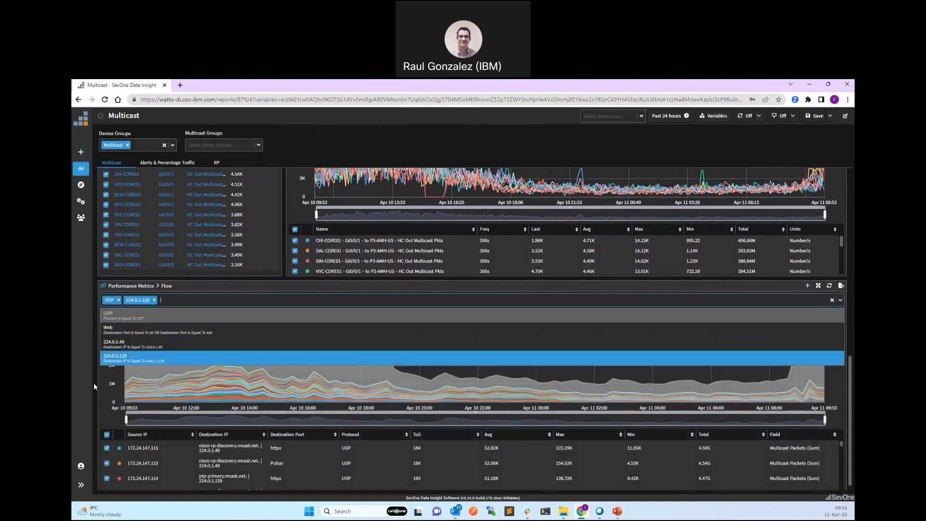
{"action": "left_click", "coordinate": [94, 383]}
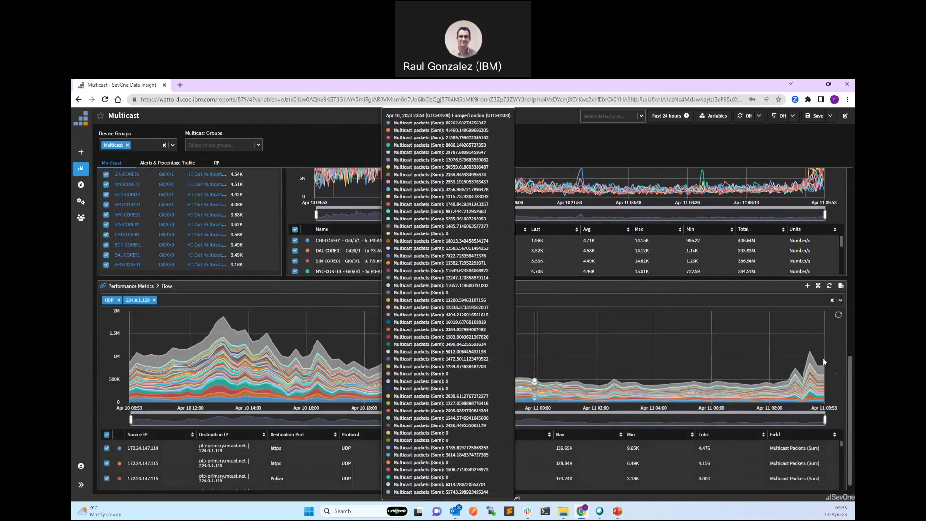
Add the Web filter to the Flow chart and review the flow records beneath it
{"action": "left_click", "coordinate": [257, 299]}
{"action": "left_click", "coordinate": [183, 328]}
{"action": "left_click", "coordinate": [365, 288]}
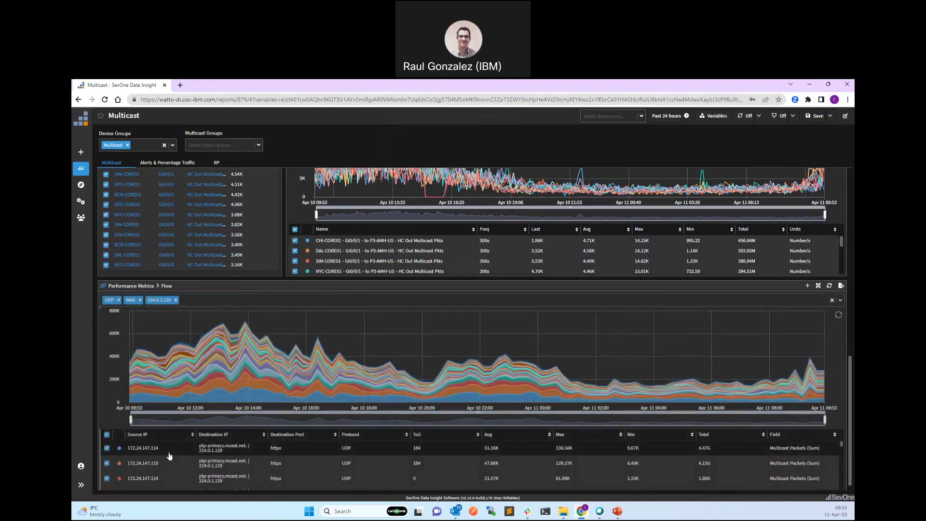
{"action": "scroll", "coordinate": [164, 461], "scroll_direction": "down", "scroll_amount": 3}
{"action": "scroll", "coordinate": [161, 465], "scroll_direction": "up", "scroll_amount": 5}
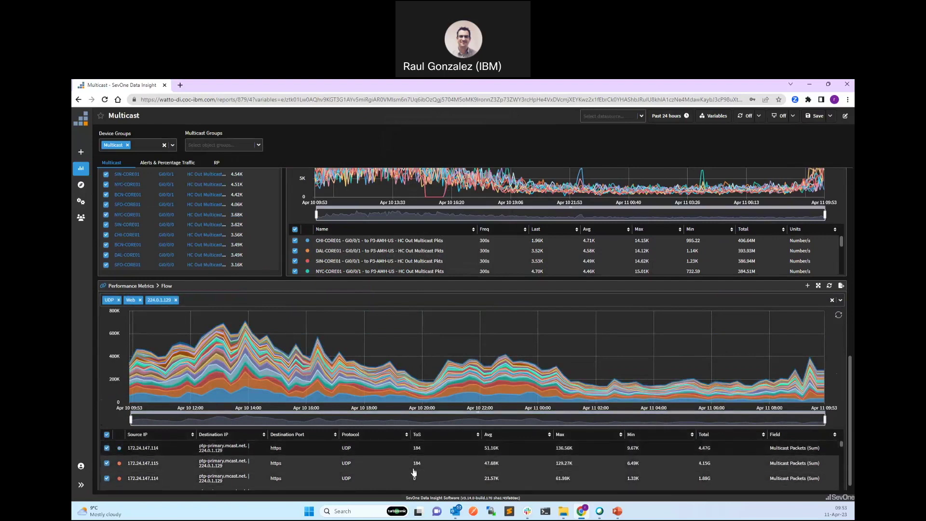
{"action": "mouse_move", "coordinate": [835, 362]}
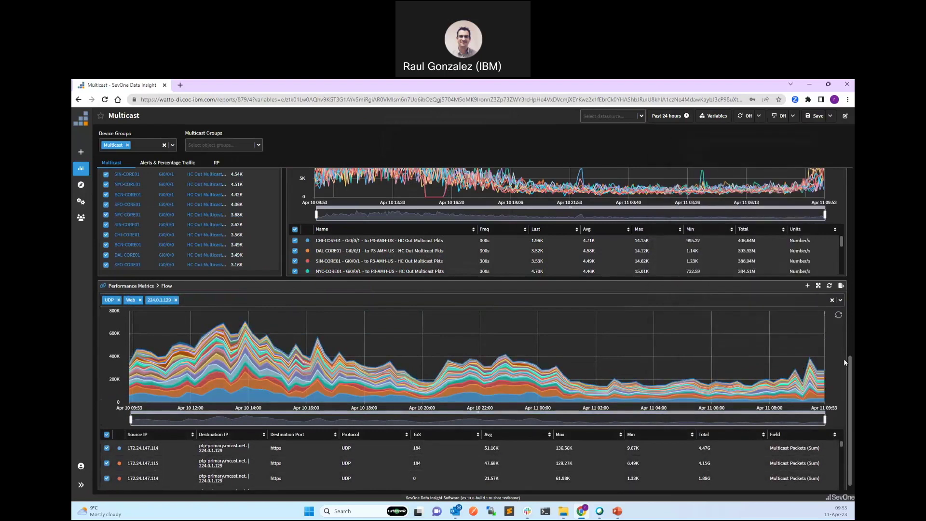
{"action": "left_click_drag", "start_coordinate": [851, 369], "coordinate": [850, 377]}
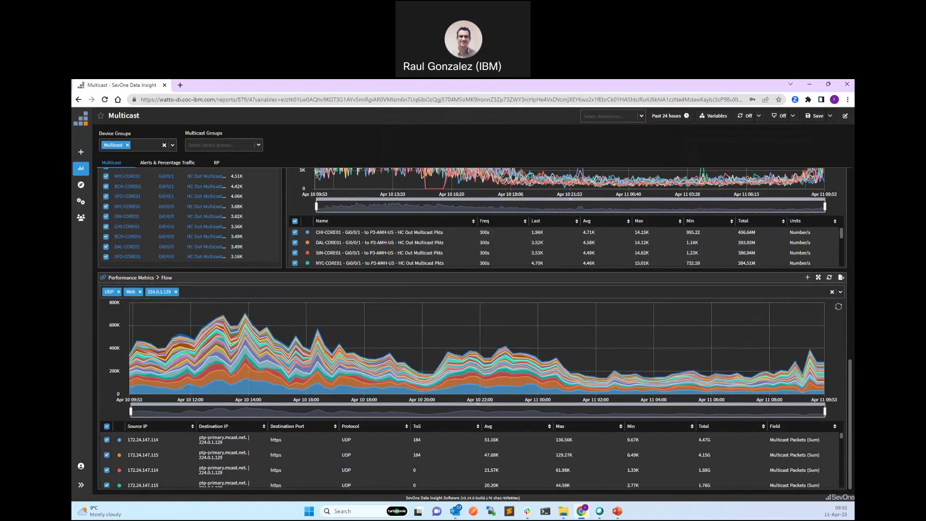
In the Alerts & Percentage Traffic view, inspect the metrics and alerts of the CHI-CORE01 to SIN-CORE01 link, and clear the selection
{"action": "left_click", "coordinate": [166, 164]}
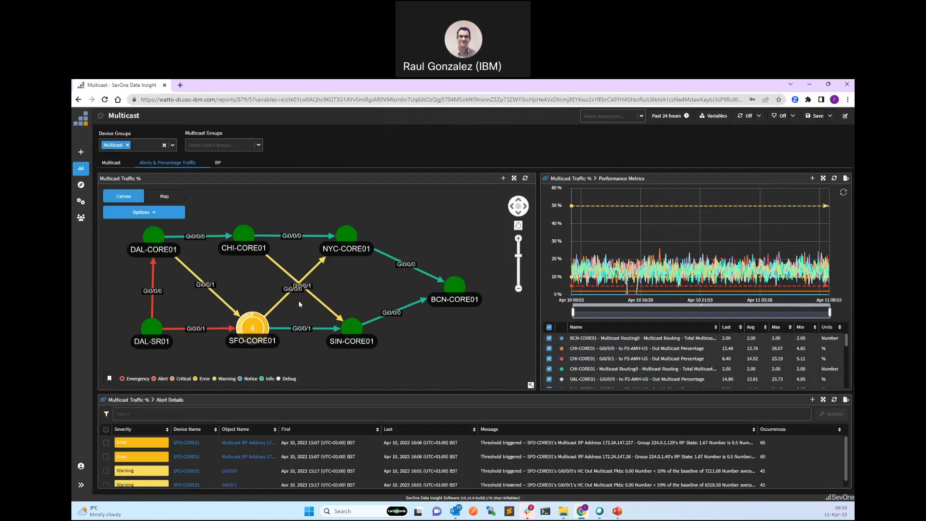
{"action": "left_click", "coordinate": [287, 274]}
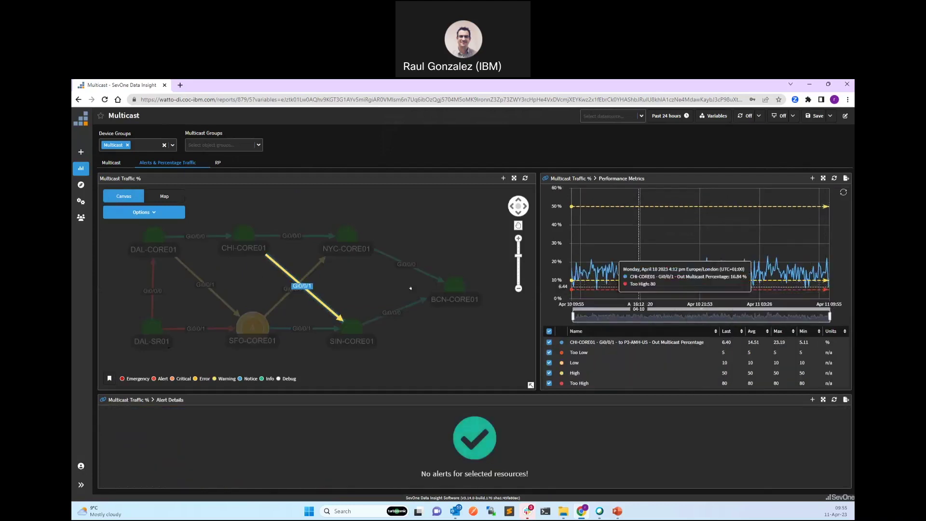
{"action": "left_click", "coordinate": [358, 284]}
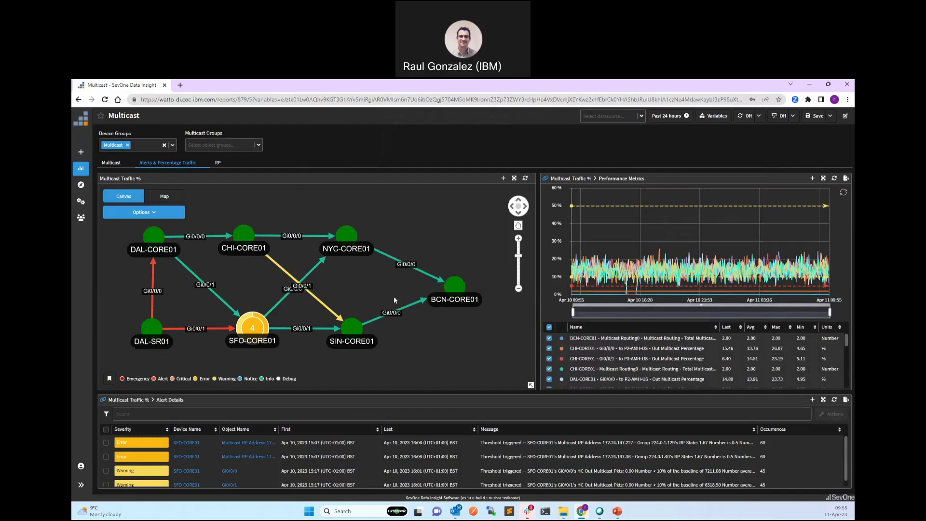
Compare the CHI-CORE01 to NYC-CORE01, SFO-CORE01 to NYC-CORE01 and SIN-CORE01 to BCN-CORE01 links on the traffic map, and clear the selection
{"action": "left_click", "coordinate": [320, 240]}
{"action": "left_click", "coordinate": [318, 269]}
{"action": "left_click", "coordinate": [383, 320]}
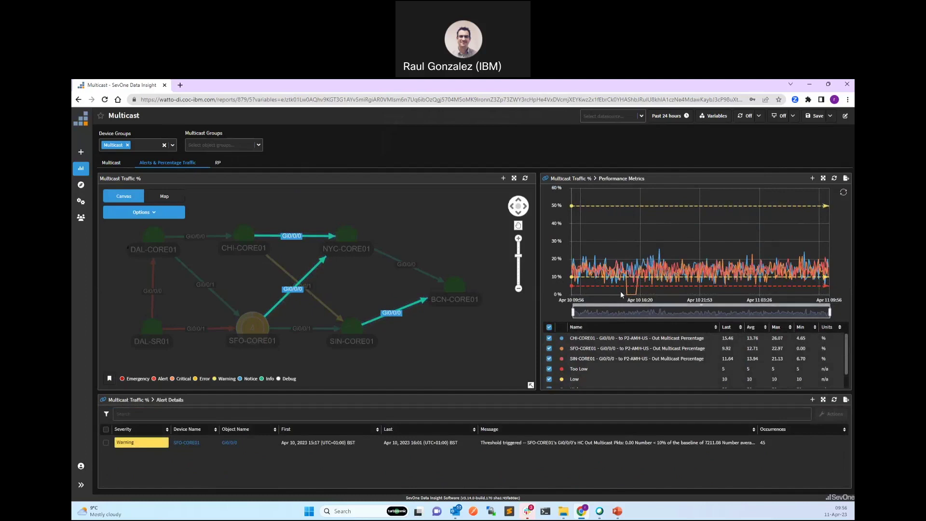
{"action": "left_click", "coordinate": [373, 278]}
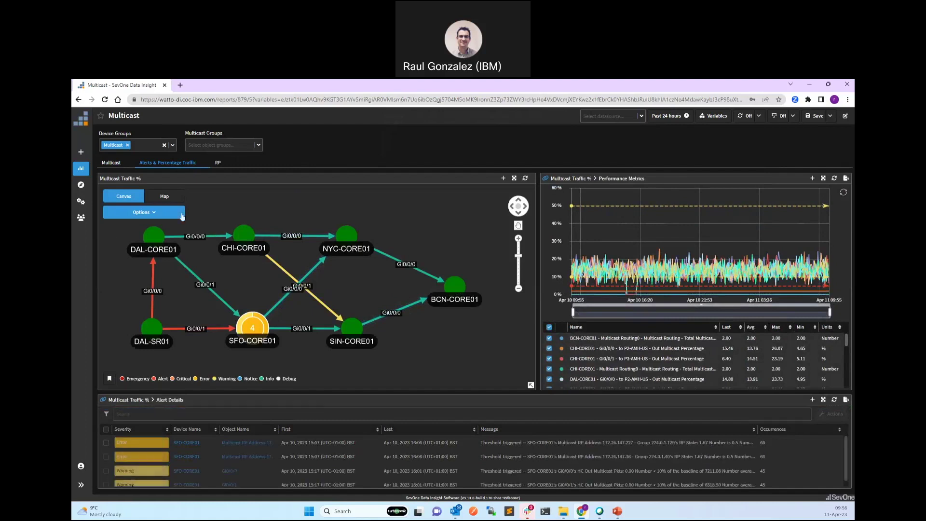
Open the RP view and examine the RP State heatmap for all devices
{"action": "left_click", "coordinate": [217, 163]}
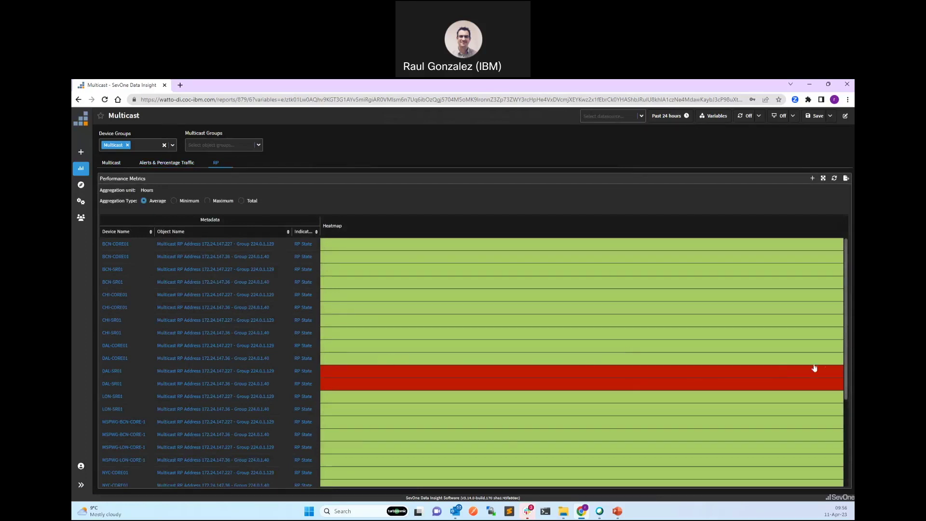
{"action": "scroll", "coordinate": [438, 384], "scroll_direction": "down", "scroll_amount": 3}
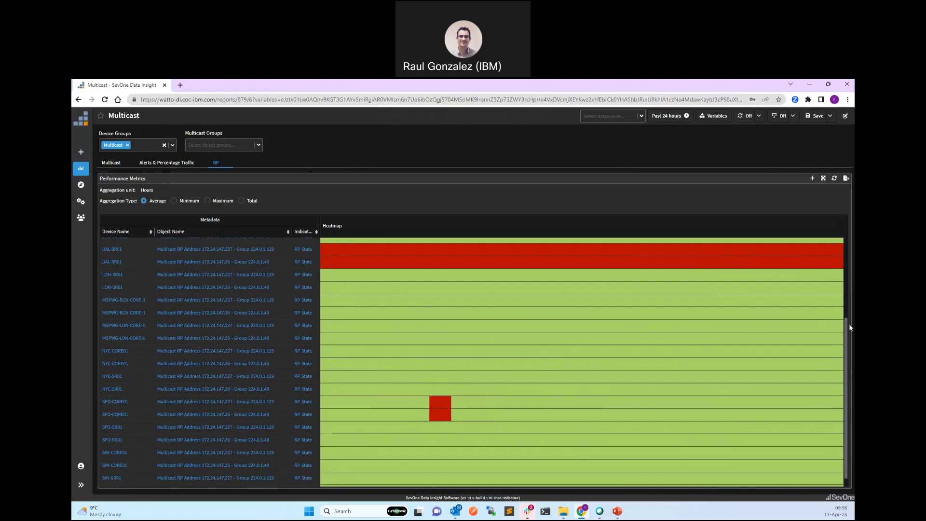
{"action": "left_click_drag", "start_coordinate": [848, 336], "coordinate": [621, 247]}
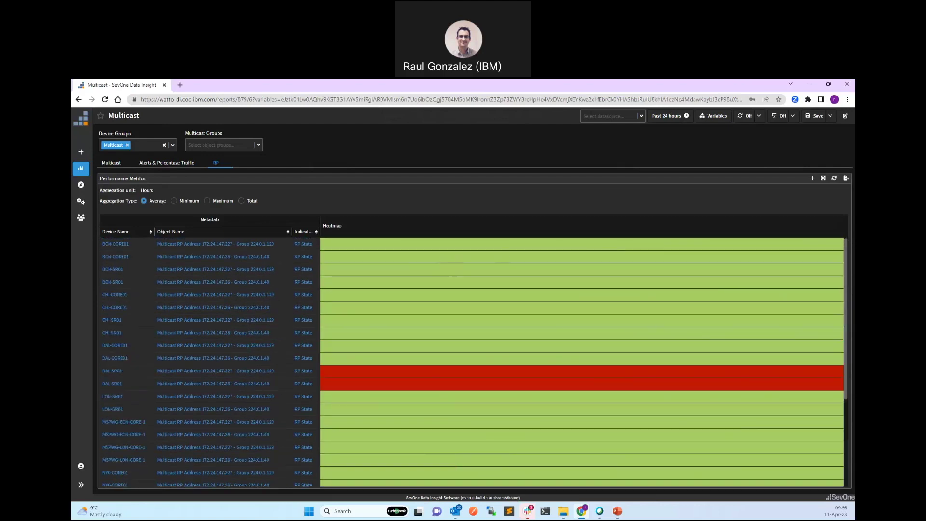
Inspect the RP State heatmap readings for DAL-SR01 and the devices further down the list
{"action": "key", "text": "alt+Tab"}
{"action": "left_click", "coordinate": [392, 147]}
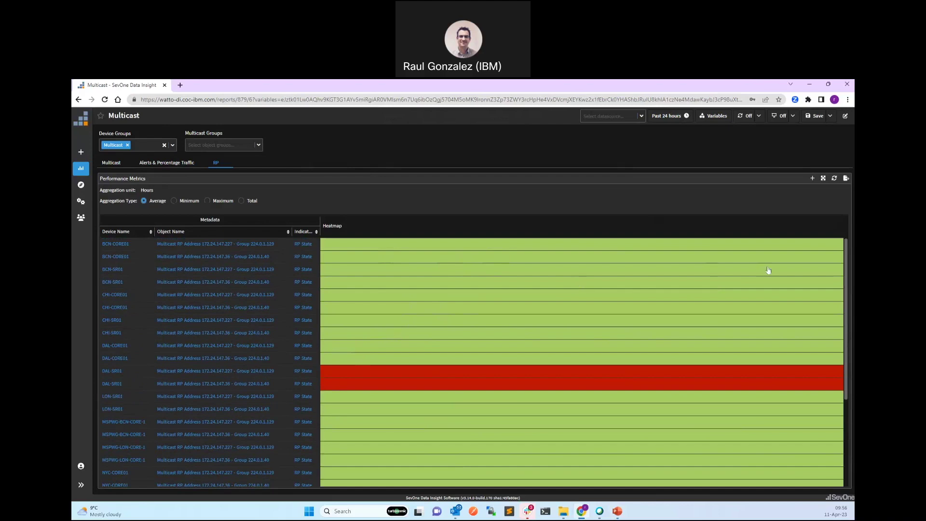
{"action": "mouse_move", "coordinate": [768, 271]}
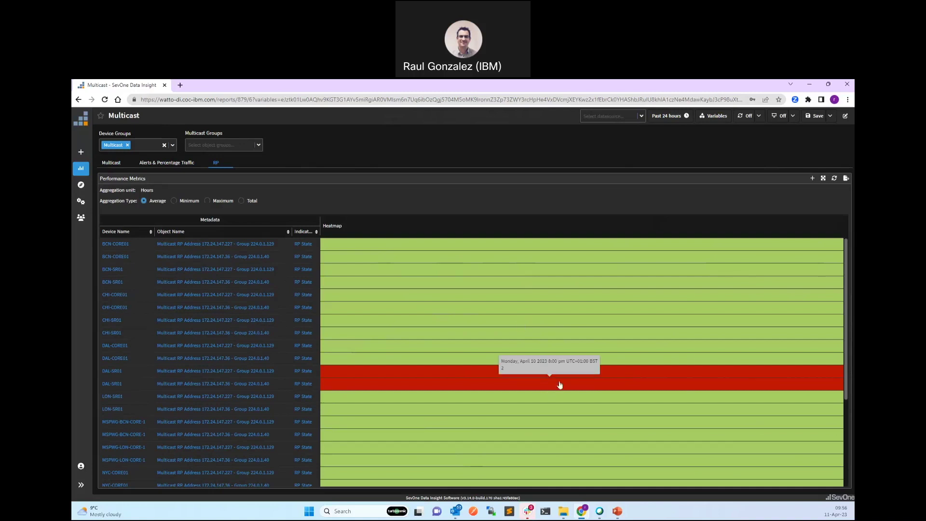
{"action": "scroll", "coordinate": [845, 312], "scroll_direction": "down", "scroll_amount": 2}
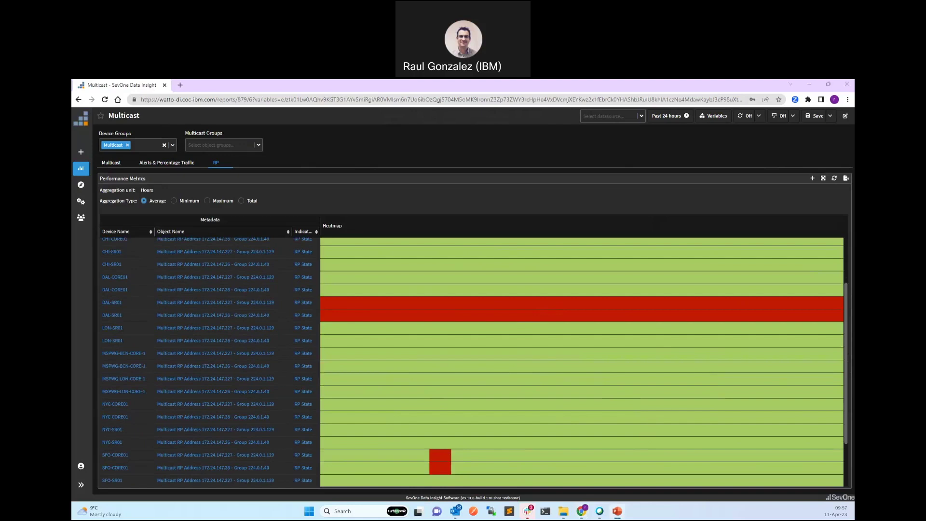
Return to the Multicast view and set the report's time range to the past 7 days
{"action": "left_click", "coordinate": [112, 163]}
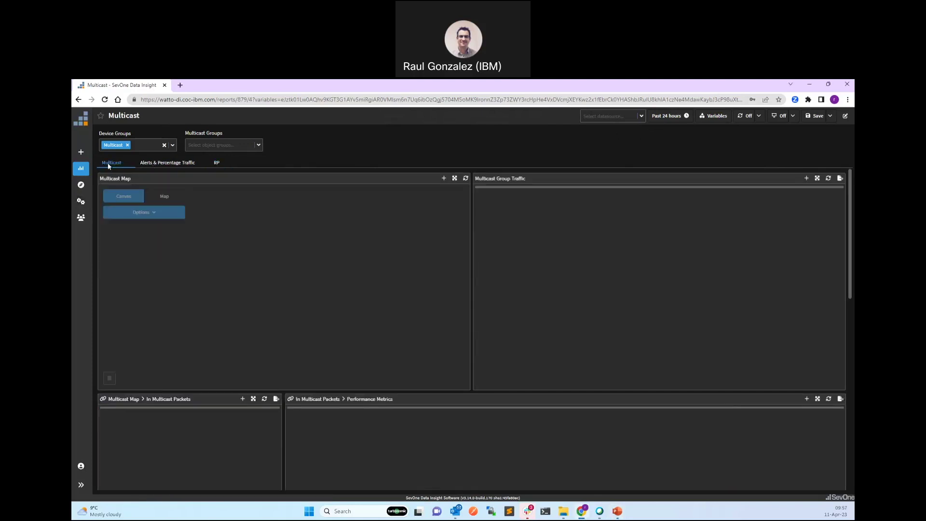
{"action": "left_click", "coordinate": [665, 119]}
{"action": "left_click", "coordinate": [664, 213]}
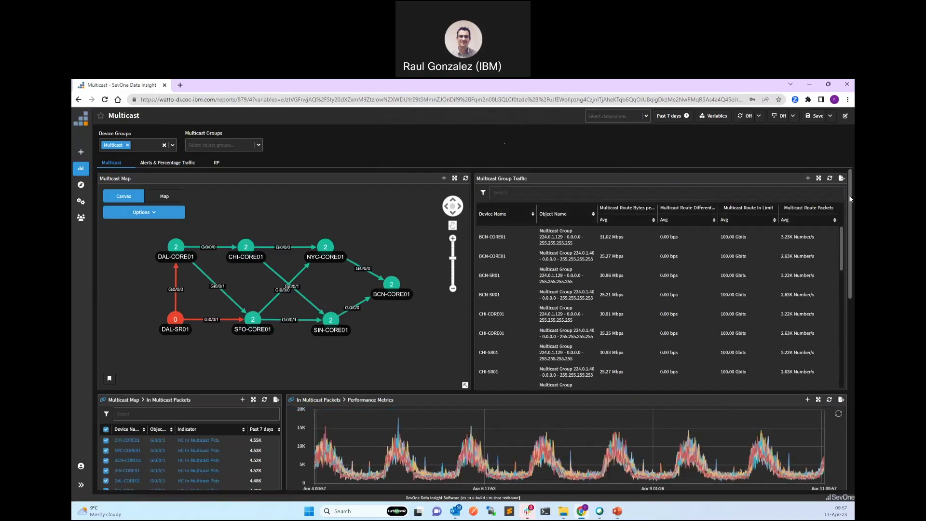
Limit the Out Multicast Packets chart to the Gi0/0/0 and Gi0/0/1 interfaces of SFO-CORE01
{"action": "left_click_drag", "start_coordinate": [851, 208], "coordinate": [848, 326]}
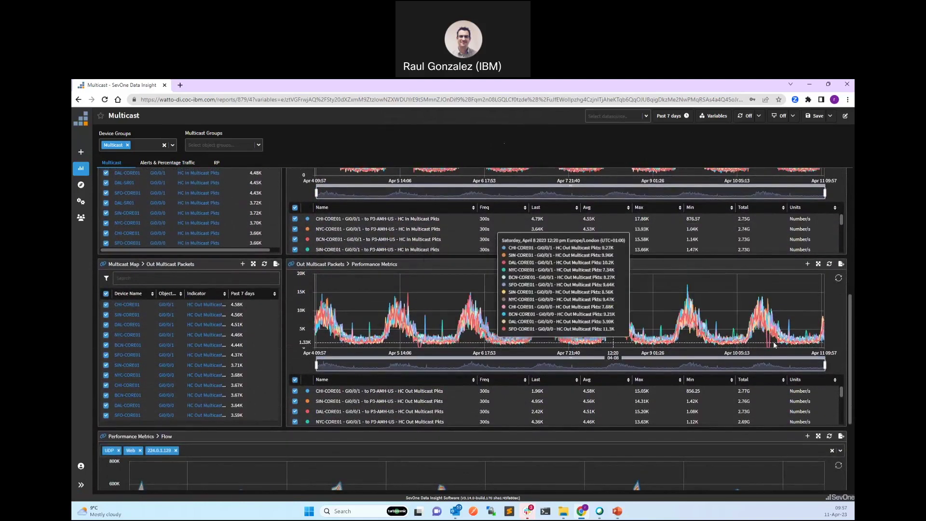
{"action": "scroll", "coordinate": [489, 408], "scroll_direction": "down", "scroll_amount": 5}
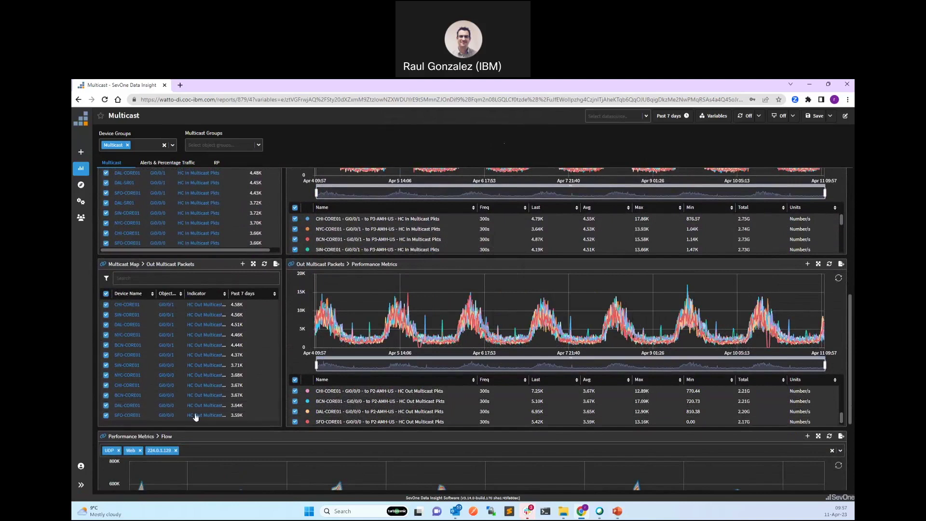
{"action": "left_click", "coordinate": [107, 355]}
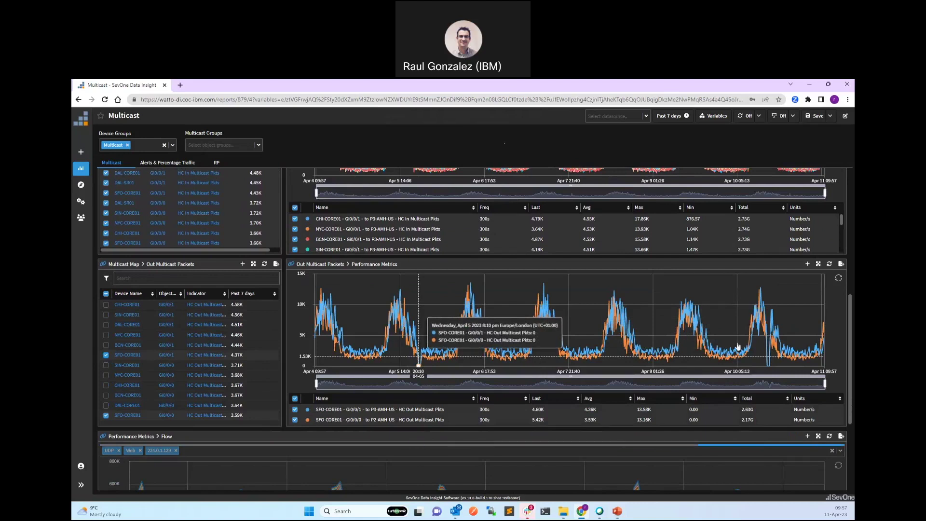
Zoom the Out Multicast Packets chart in on the afternoon of April 10 and compare the Flow chart for that period
{"action": "scroll", "coordinate": [767, 352], "scroll_direction": "up", "scroll_amount": 1}
{"action": "scroll", "coordinate": [770, 354], "scroll_direction": "up", "scroll_amount": 4}
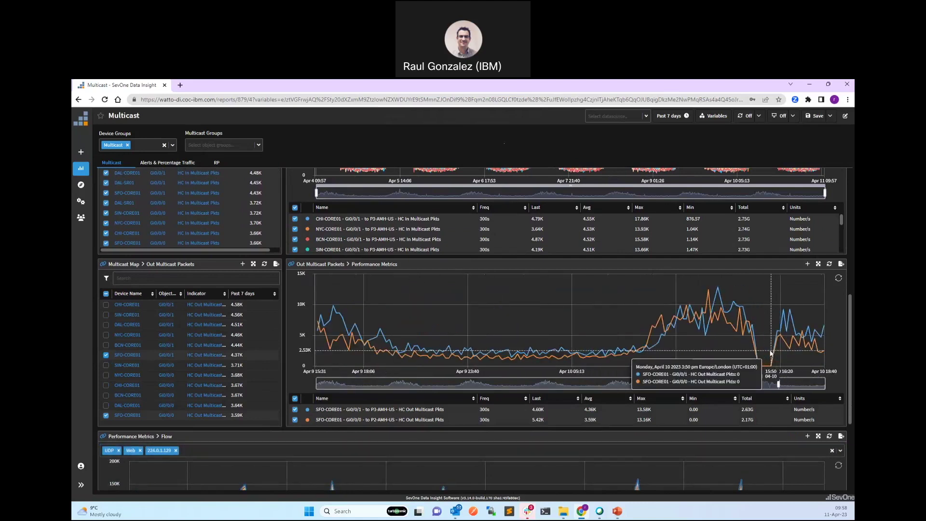
{"action": "scroll", "coordinate": [771, 354], "scroll_direction": "up", "scroll_amount": 4}
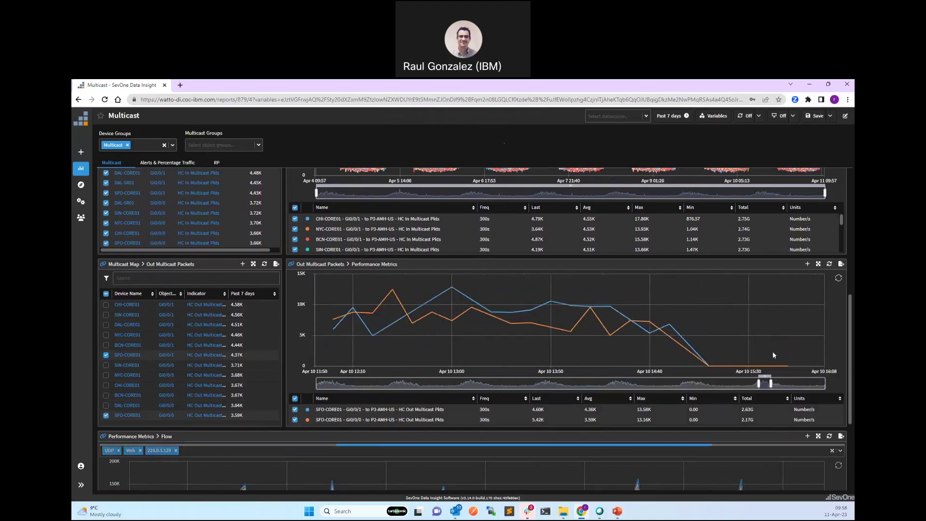
{"action": "scroll", "coordinate": [848, 343], "scroll_direction": "down", "scroll_amount": 3}
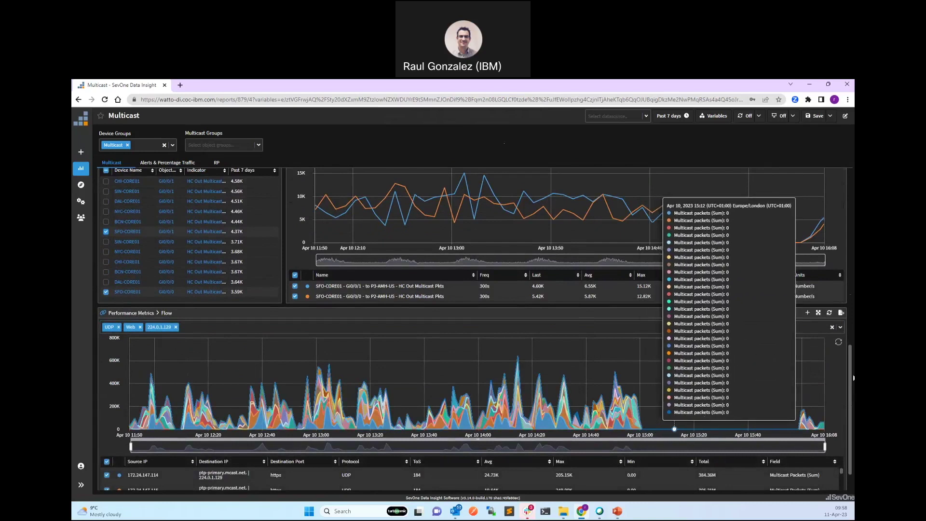
Open the Data Analytics Workspace for SFO-CORE01 Gi0/0/1 HC Out Multicast Pkts and examine the Baseline graph around April 10
{"action": "scroll", "coordinate": [853, 373], "scroll_direction": "up", "scroll_amount": 1}
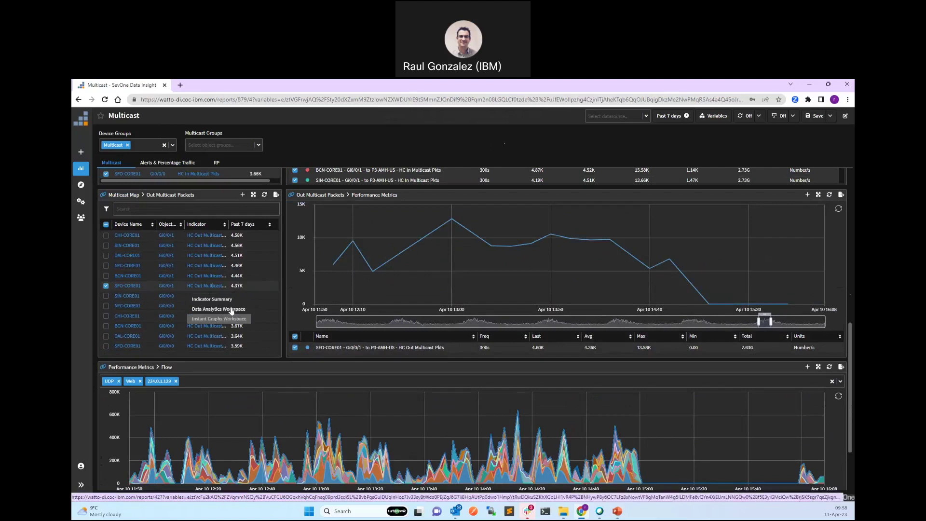
{"action": "left_click", "coordinate": [231, 310]}
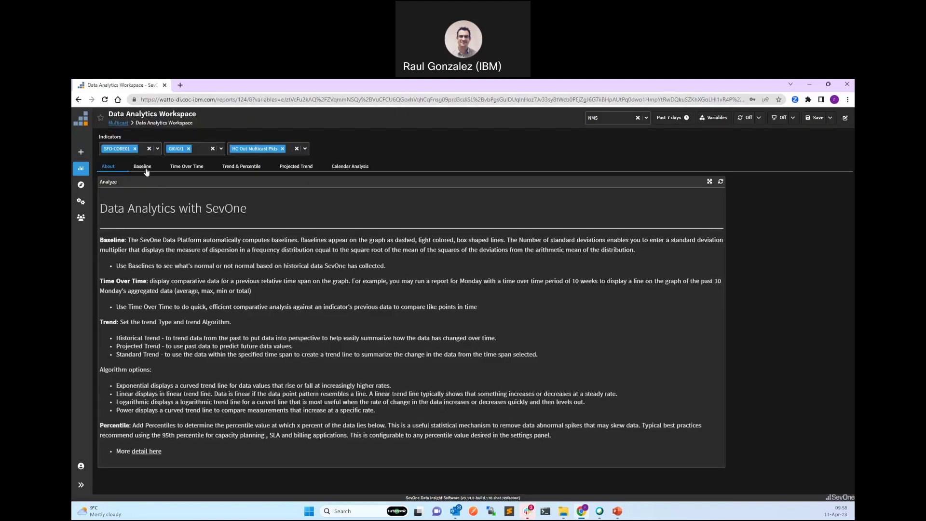
{"action": "left_click", "coordinate": [143, 166]}
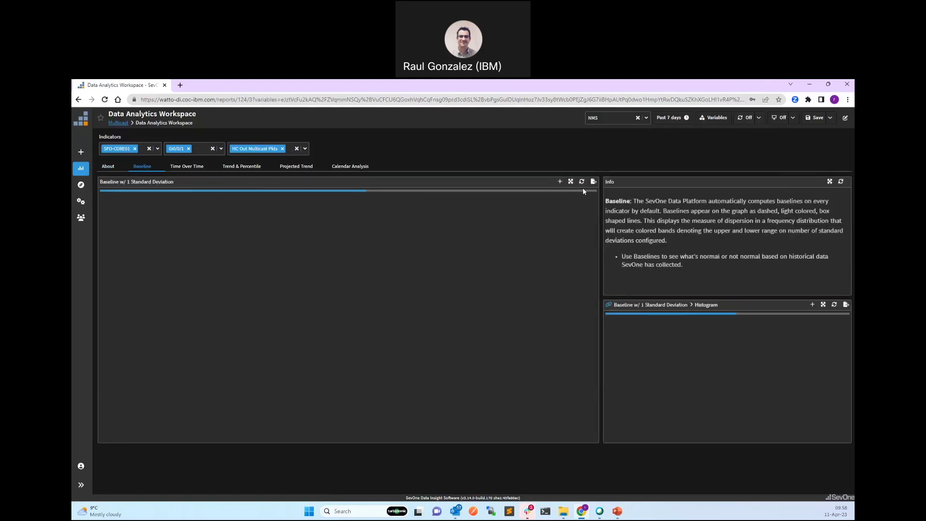
{"action": "scroll", "coordinate": [527, 330], "scroll_direction": "up", "scroll_amount": 5}
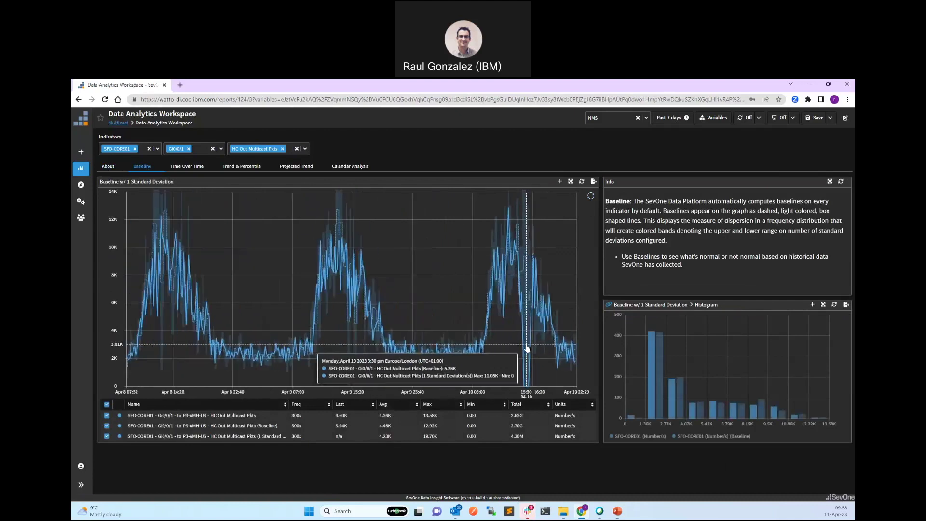
{"action": "scroll", "coordinate": [528, 348], "scroll_direction": "up", "scroll_amount": 5}
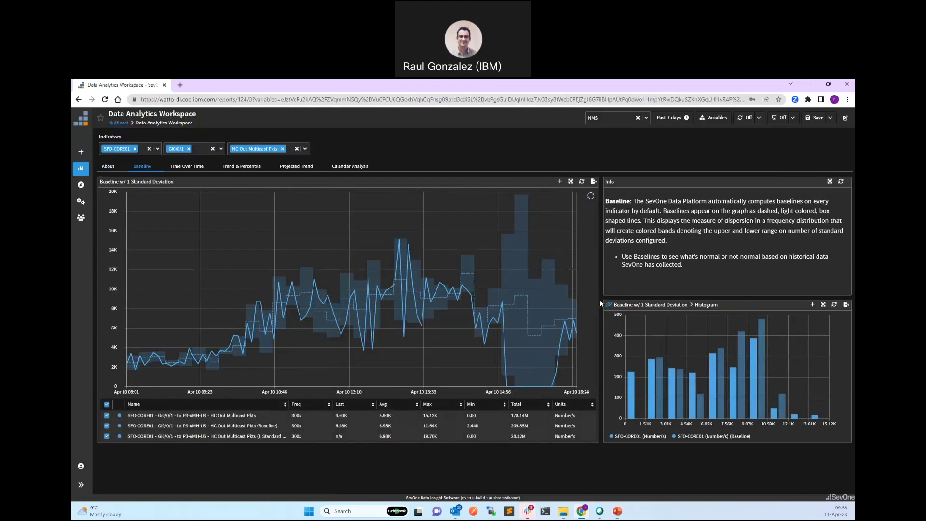
Compare the indicator with the previous week around April 10, and check its Trend & Percentile and Projected Trend views
{"action": "left_click", "coordinate": [208, 166]}
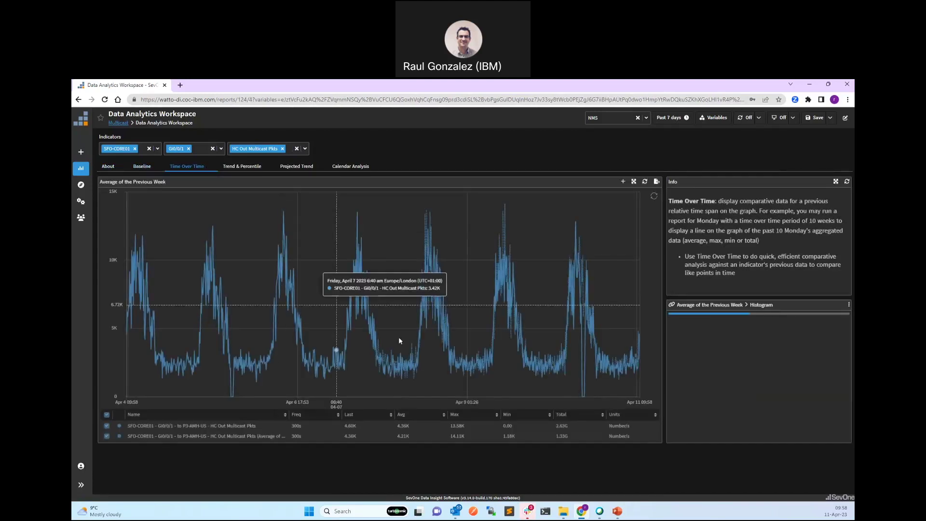
{"action": "scroll", "coordinate": [570, 335], "scroll_direction": "up", "scroll_amount": 5}
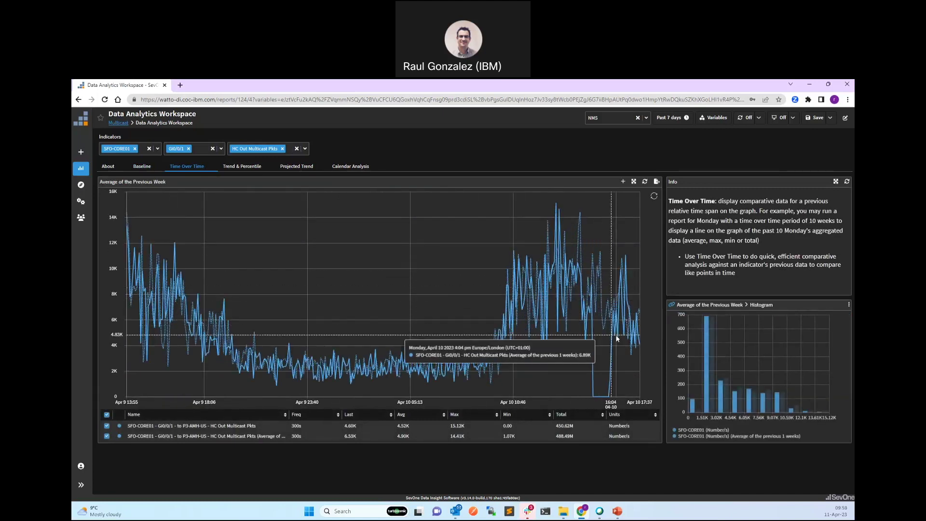
{"action": "left_click", "coordinate": [259, 166]}
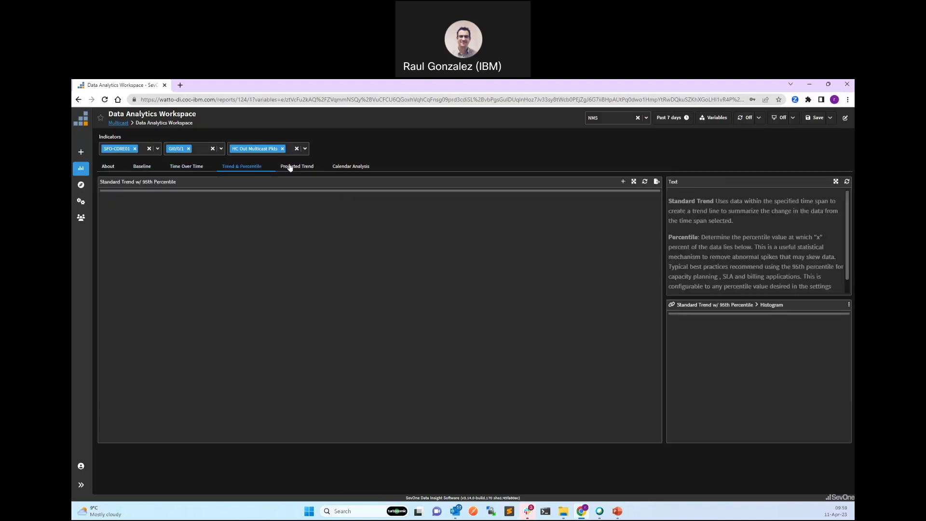
{"action": "left_click", "coordinate": [290, 166]}
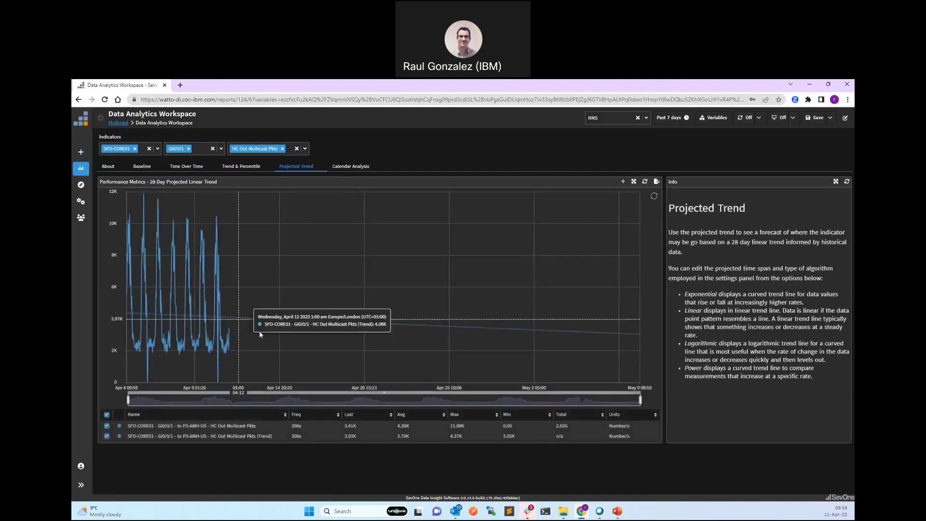
Open the Calendar Analysis view, maximize its hourly heatmap and inspect the 15:00 value on Monday, 04-10-2023
{"action": "left_click", "coordinate": [350, 166]}
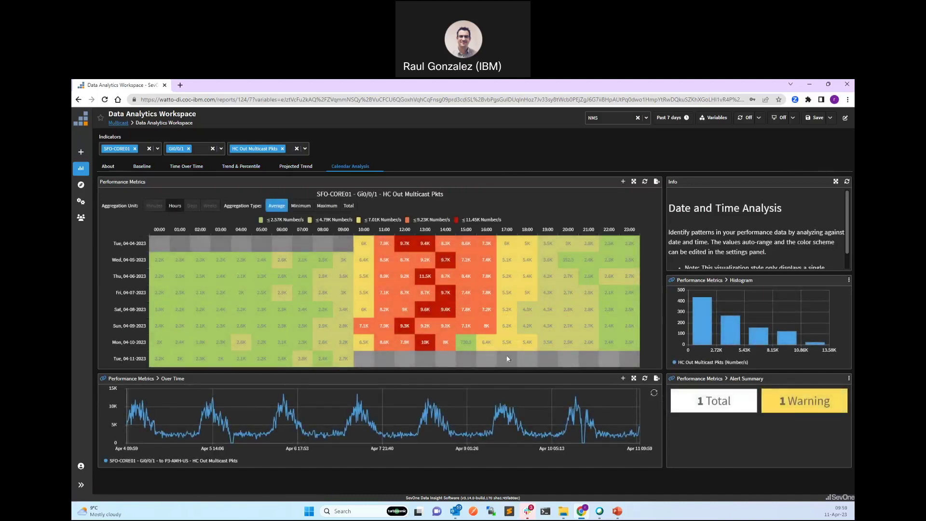
{"action": "left_click", "coordinate": [634, 181]}
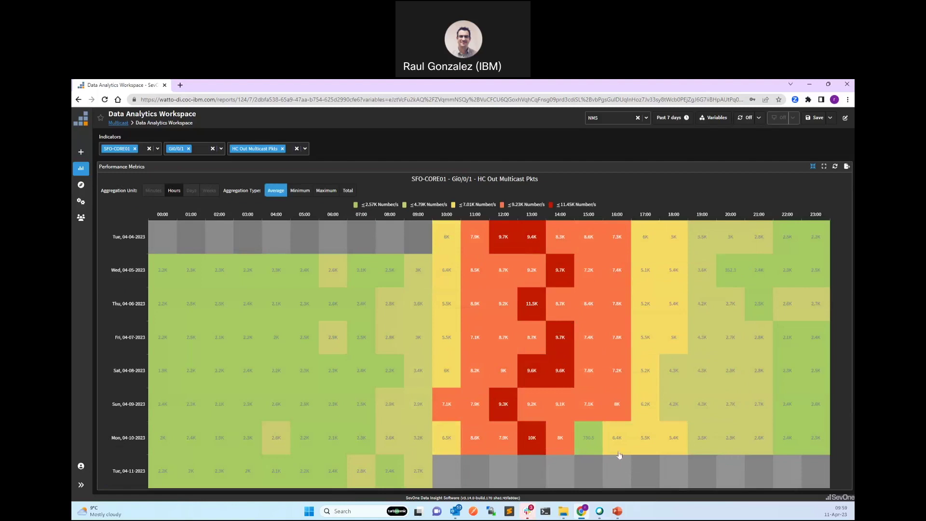
{"action": "mouse_move", "coordinate": [596, 431]}
From the Multicast report's RP view, open the Instant Graphs Workspace for SFO-CORE01's RP State on group 224.0.1.129
{"action": "left_click", "coordinate": [119, 124]}
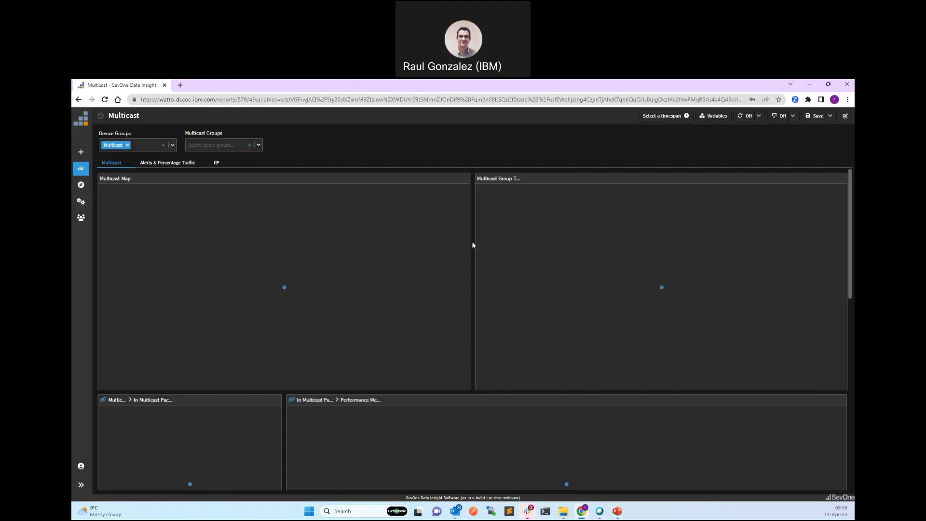
{"action": "left_click", "coordinate": [216, 163]}
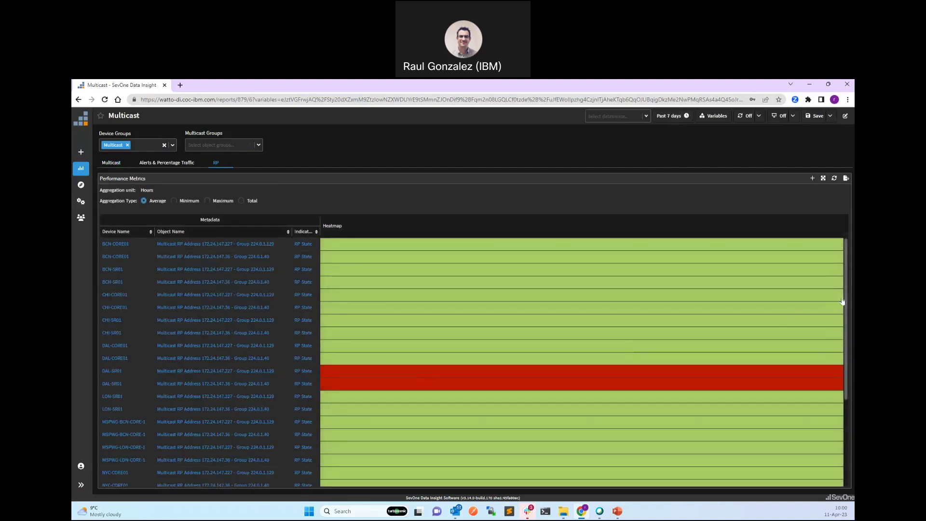
{"action": "left_click_drag", "start_coordinate": [843, 301], "coordinate": [844, 397]}
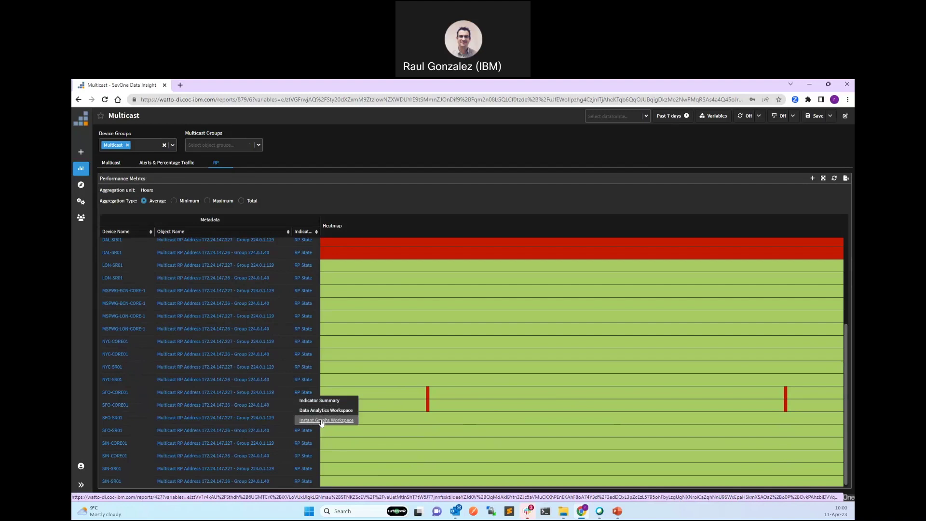
{"action": "left_click", "coordinate": [322, 421]}
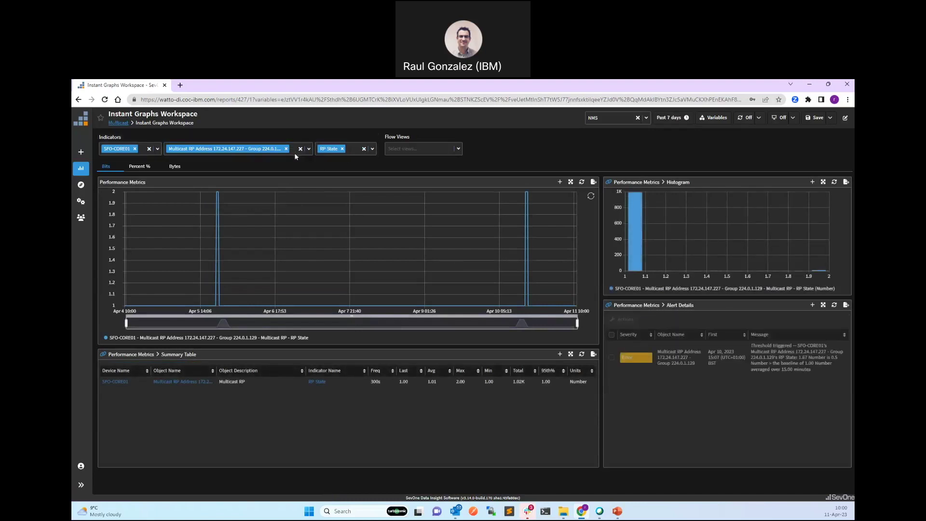
Add the SNMP object Gi0/0/0 of SFO-CORE01 to the graph and reselect the RP State indicator
{"action": "left_click", "coordinate": [294, 152]}
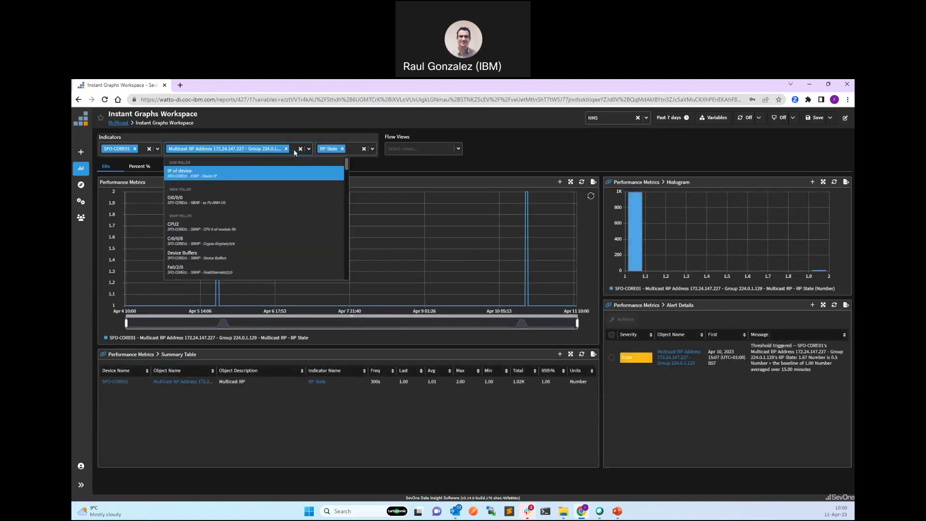
{"action": "type", "text": "gi0/0/0"}
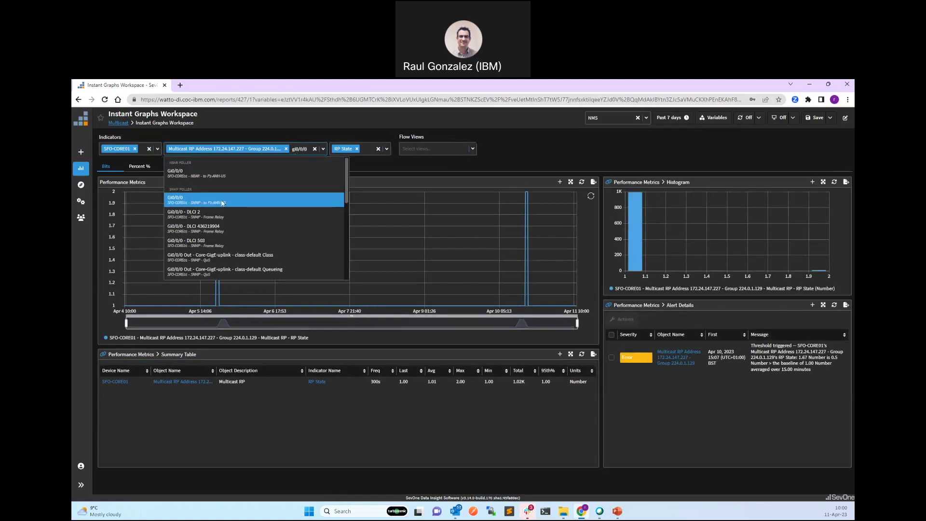
{"action": "left_click", "coordinate": [223, 203]}
{"action": "left_click", "coordinate": [369, 149]}
{"action": "type", "text": "rp sta"}
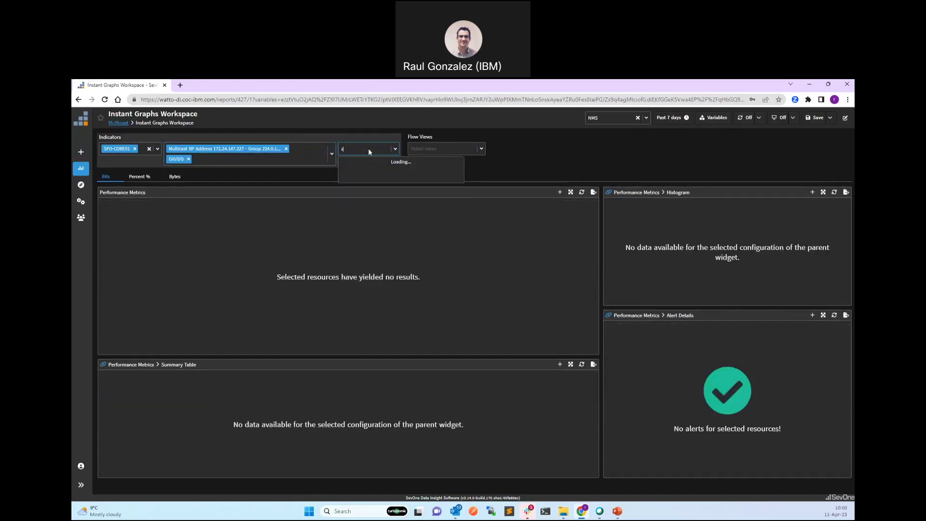
{"action": "left_click", "coordinate": [369, 168]}
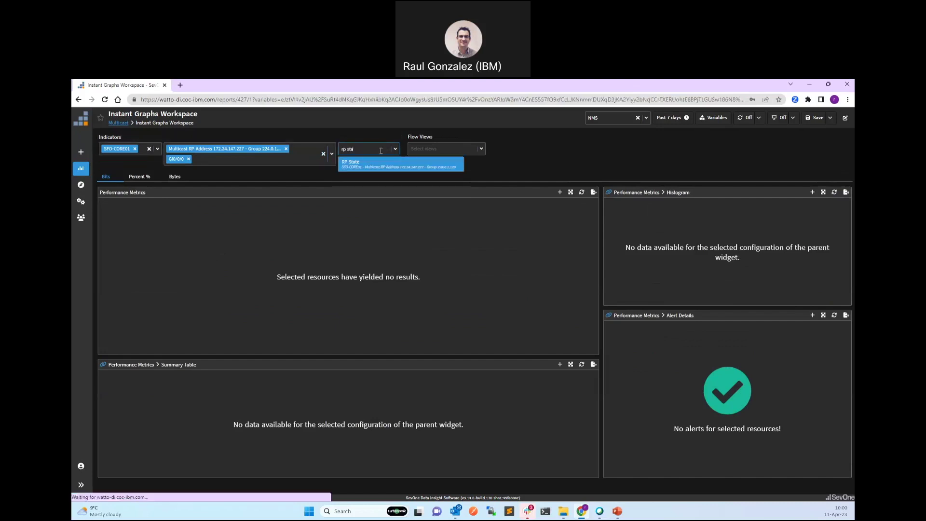
Add the HC Out Multicast Pkts indicator to the graph and zoom in on April 10 to compare it with RP State
{"action": "key", "text": "BackSpace"}
{"action": "key", "text": "BackSpace"}
{"action": "key", "text": "BackSpace"}
{"action": "key", "text": "BackSpace"}
{"action": "key", "text": "BackSpace"}
{"action": "key", "text": "BackSpace"}
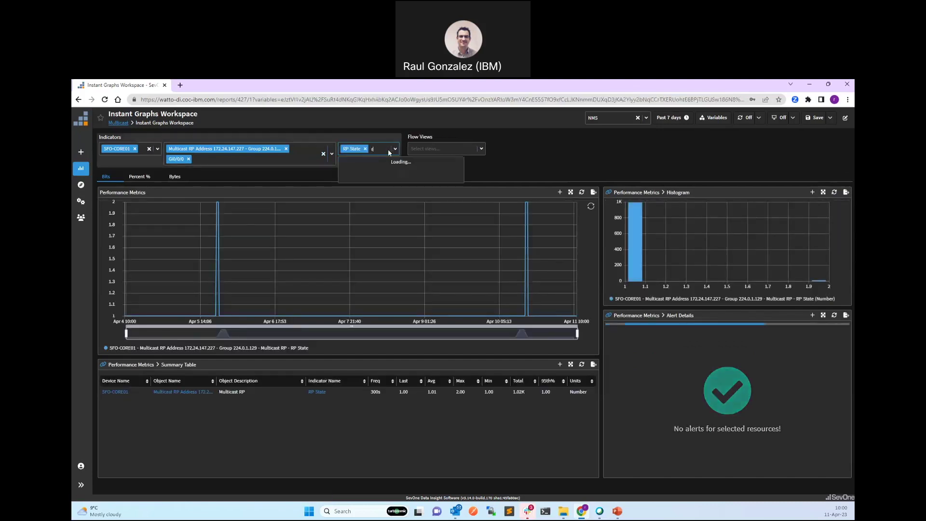
{"action": "type", "text": "multic"}
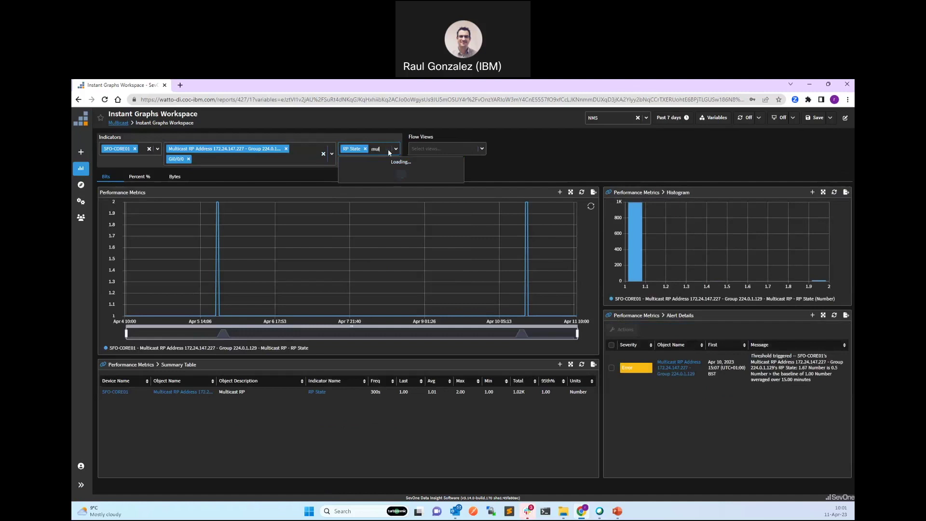
{"action": "left_click", "coordinate": [374, 178]}
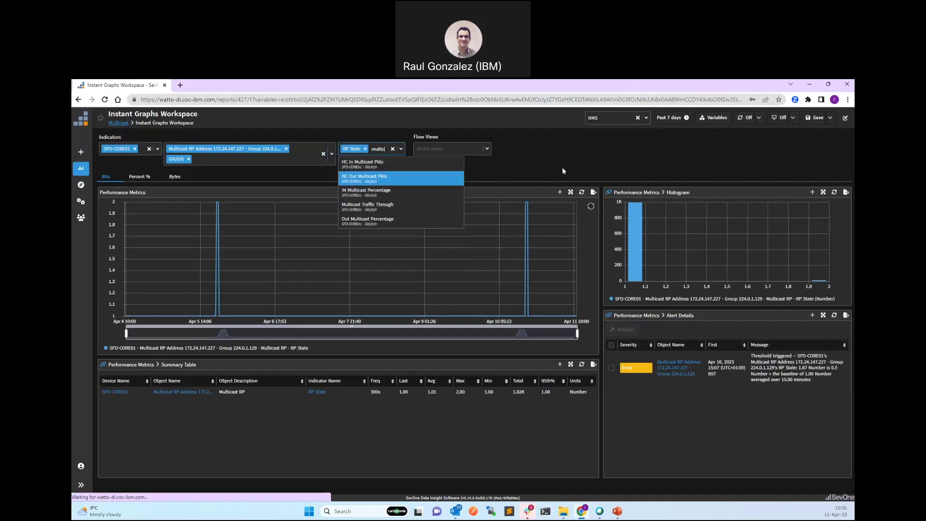
{"action": "left_click", "coordinate": [629, 150]}
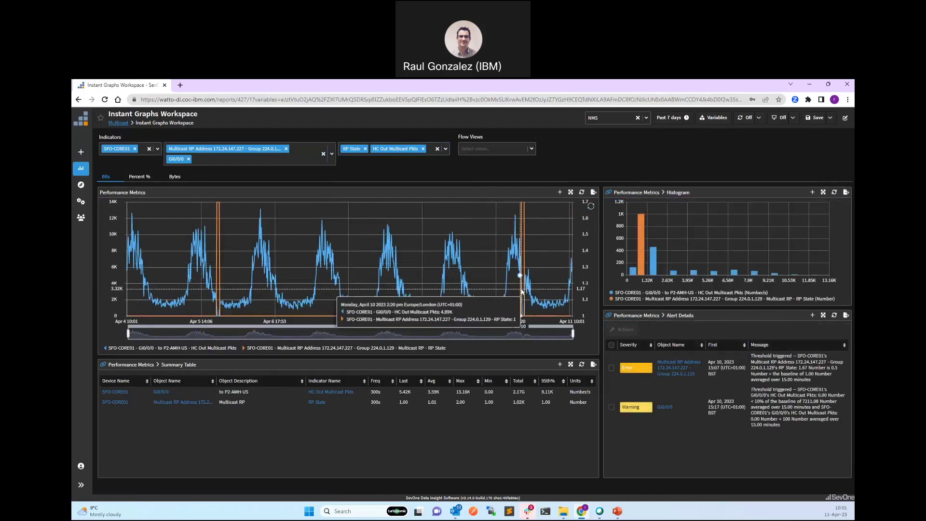
{"action": "scroll", "coordinate": [524, 290], "scroll_direction": "up", "scroll_amount": 8}
{"action": "scroll", "coordinate": [524, 289], "scroll_direction": "up", "scroll_amount": 3}
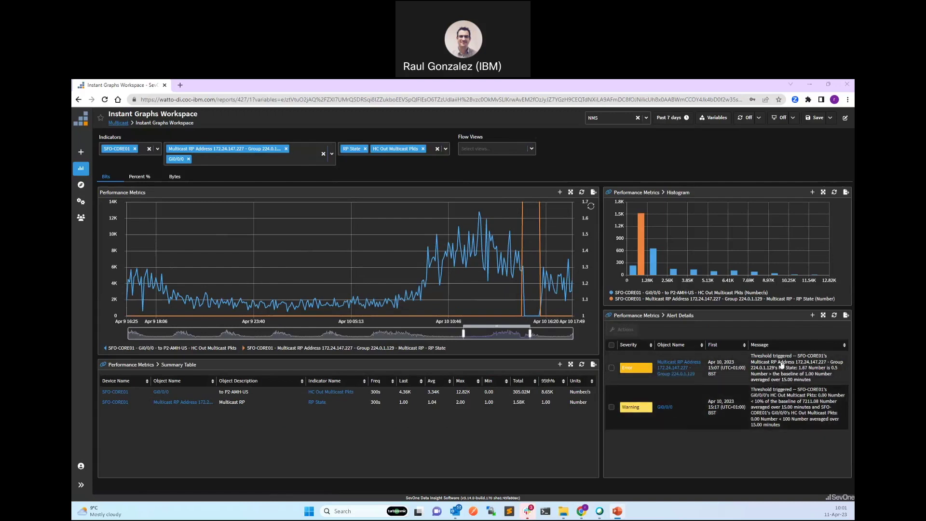
Review the SFO-CORE01 alert details in the Multicast report's Alerts & Percentage Traffic view, and return to the Multicast view
{"action": "left_click", "coordinate": [118, 123]}
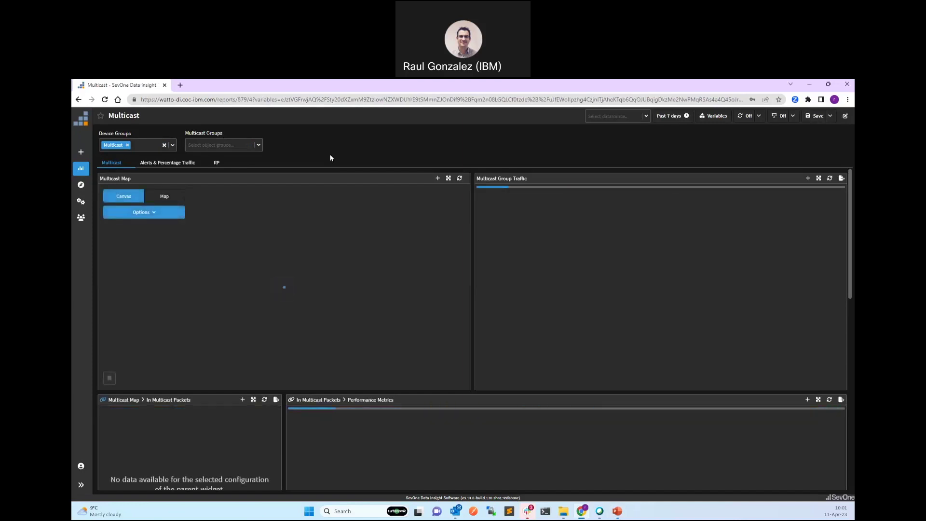
{"action": "left_click", "coordinate": [170, 163]}
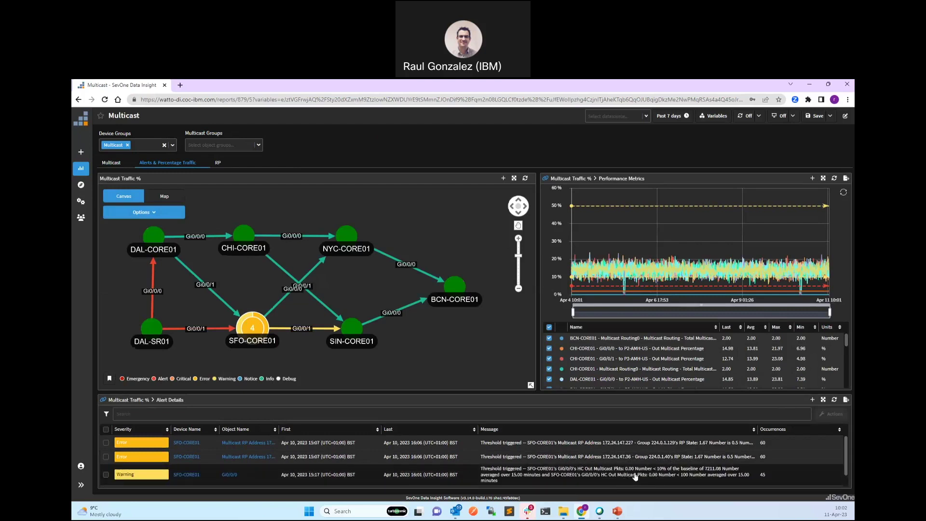
{"action": "scroll", "coordinate": [821, 466], "scroll_direction": "down", "scroll_amount": 1}
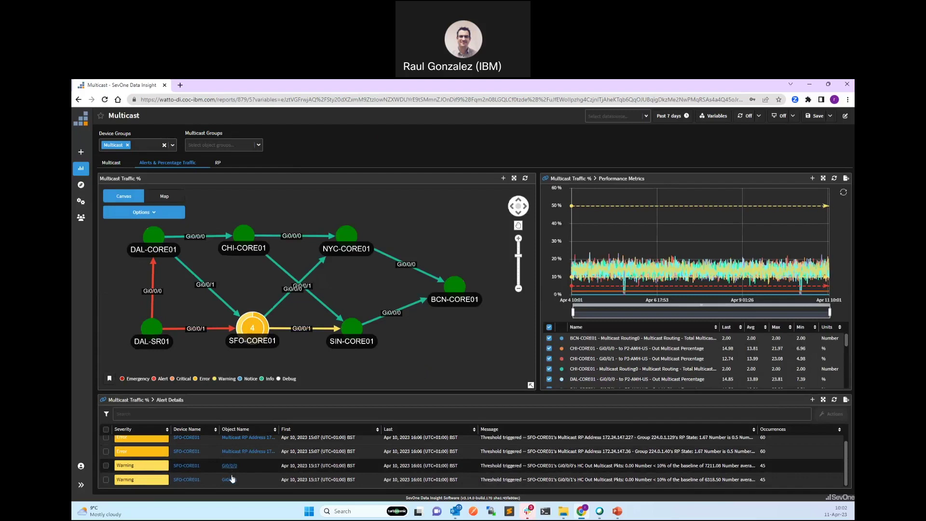
{"action": "scroll", "coordinate": [265, 447], "scroll_direction": "up", "scroll_amount": 1}
{"action": "scroll", "coordinate": [265, 447], "scroll_direction": "down", "scroll_amount": 1}
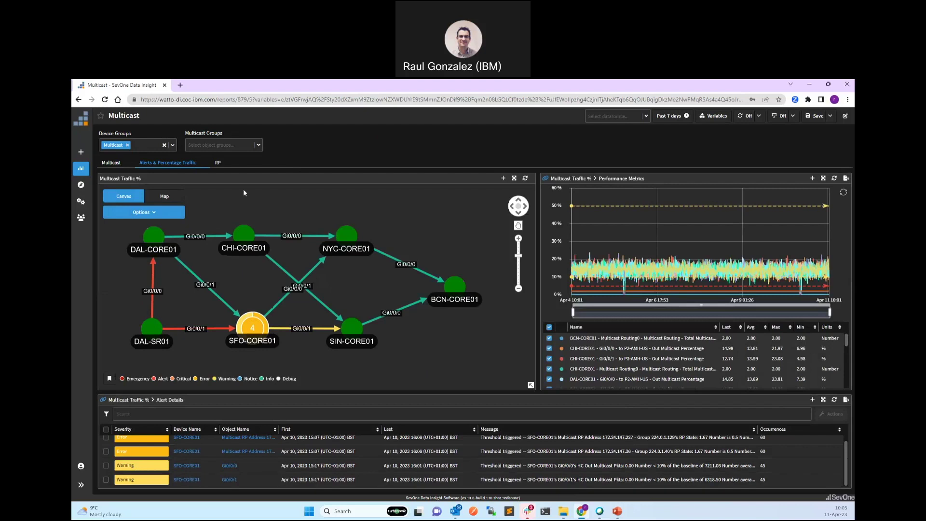
{"action": "left_click", "coordinate": [111, 164]}
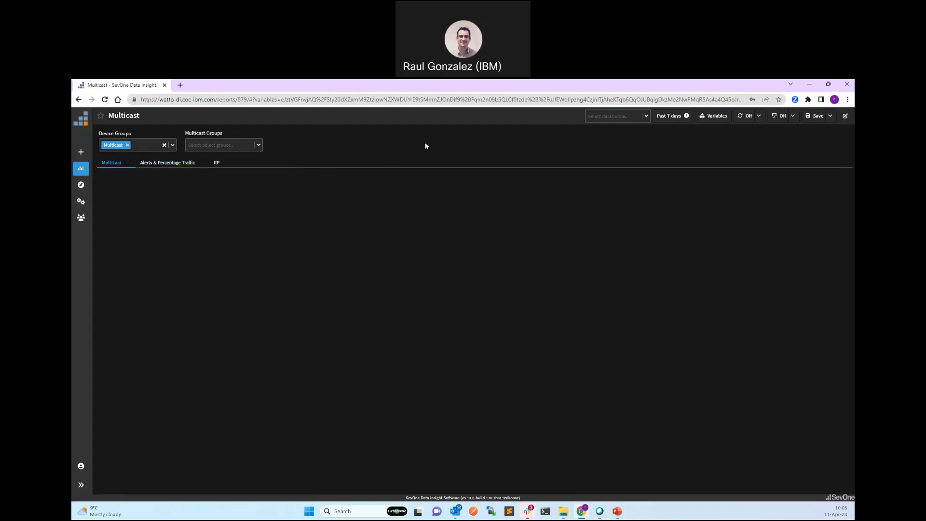